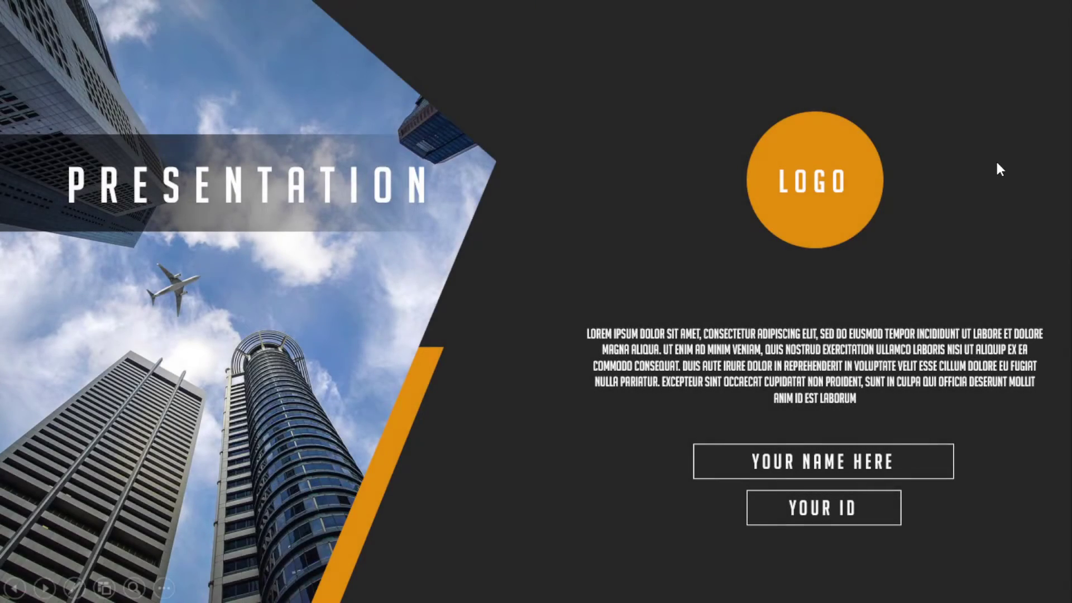
# Step: Test the Latar Belakang section: open it, reveal points 1–3 on page 2, return to the menu
pyautogui.click(996, 159)
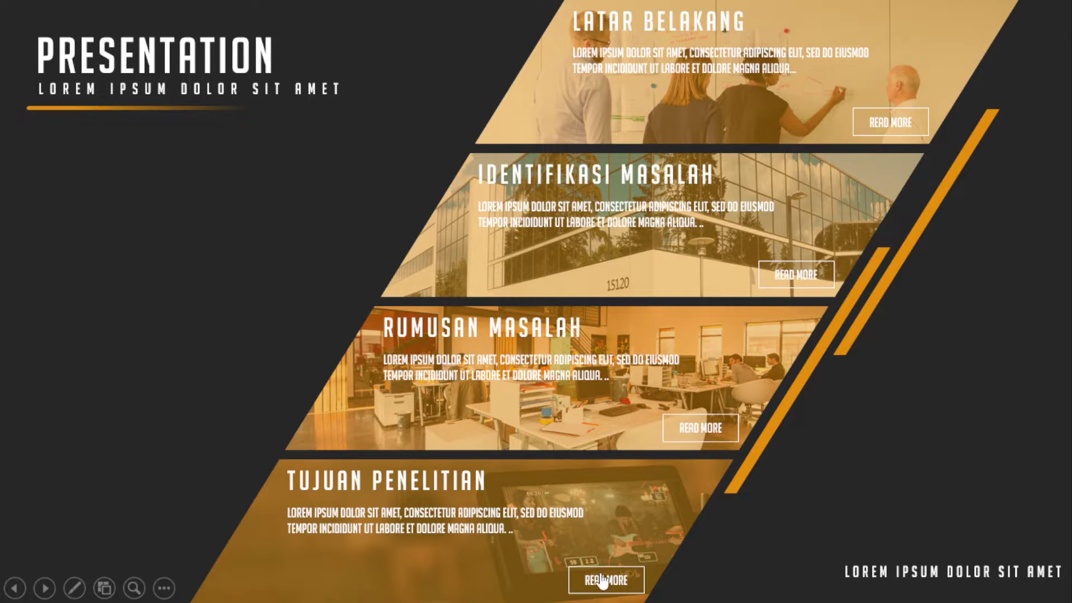
pyautogui.click(902, 125)
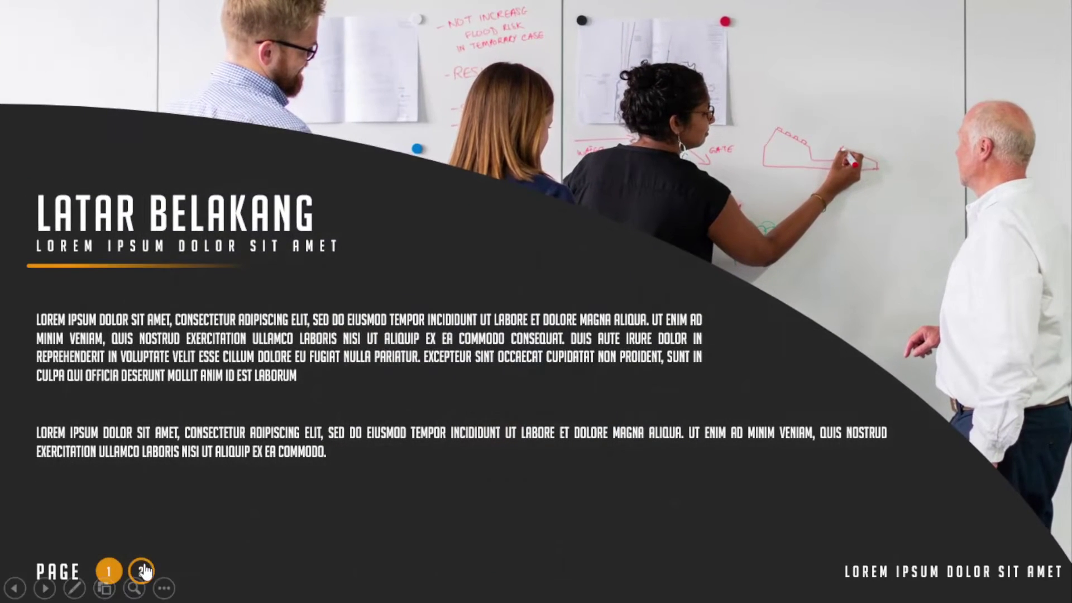
pyautogui.click(143, 570)
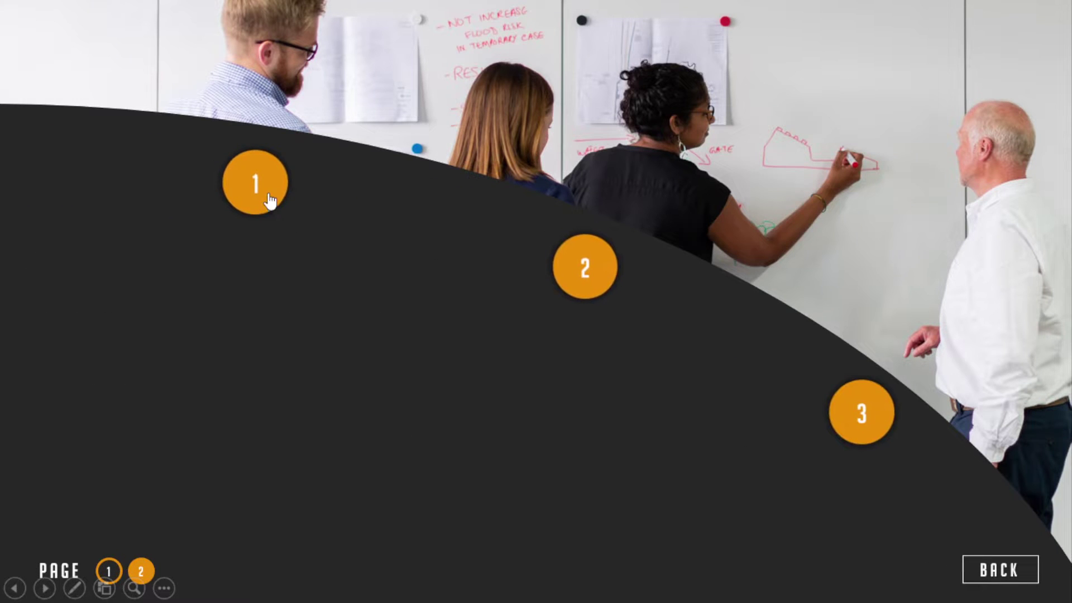
pyautogui.click(267, 199)
pyautogui.click(591, 275)
pyautogui.click(863, 419)
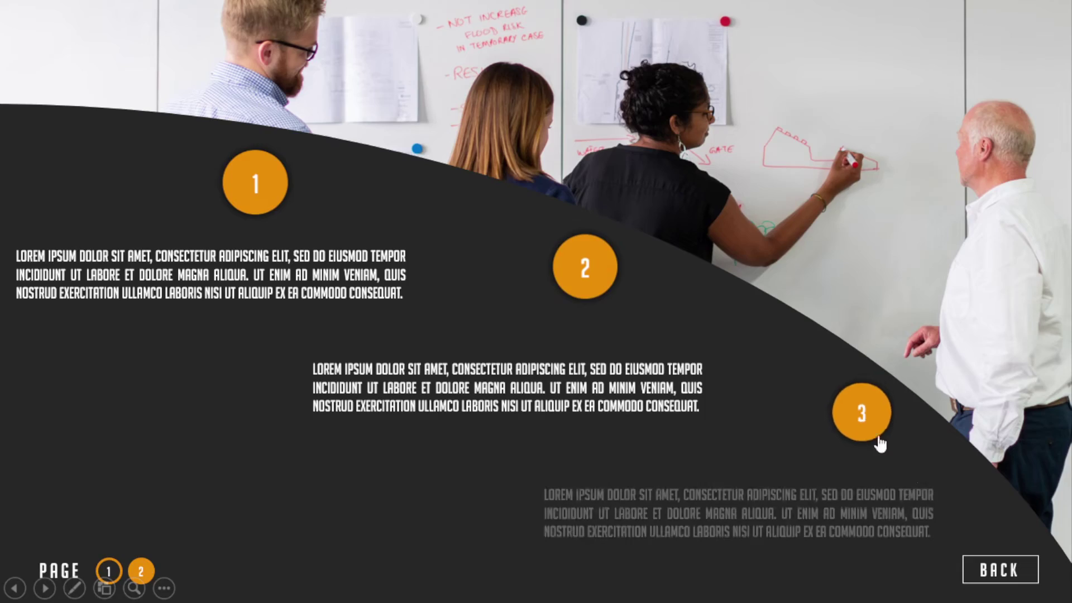
pyautogui.click(984, 569)
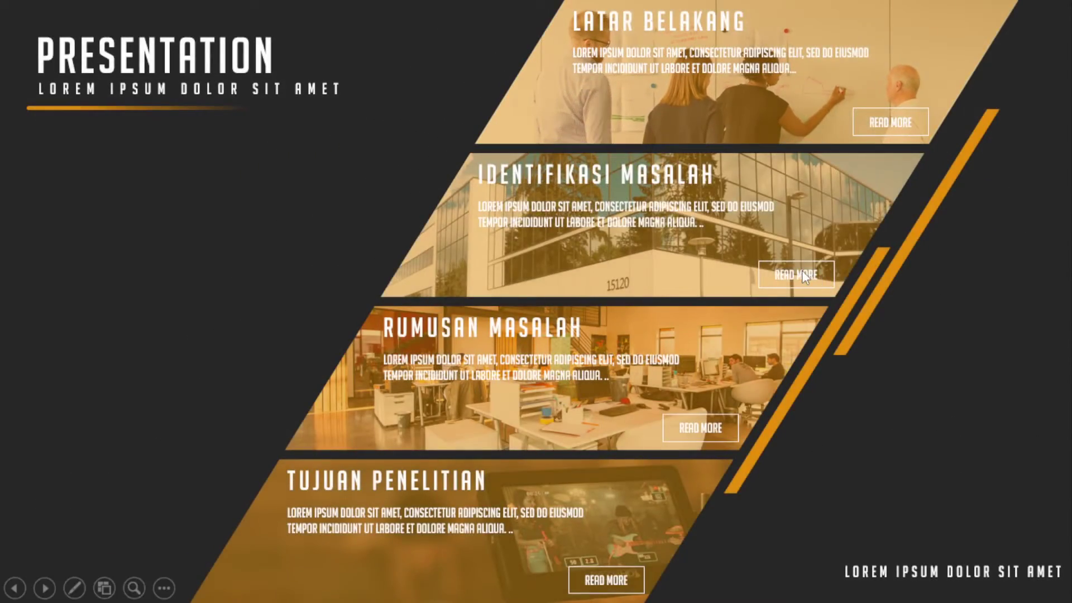
# Step: Test the Identifikasi Masalah section by revealing points 1–3, then return to the menu
pyautogui.click(810, 277)
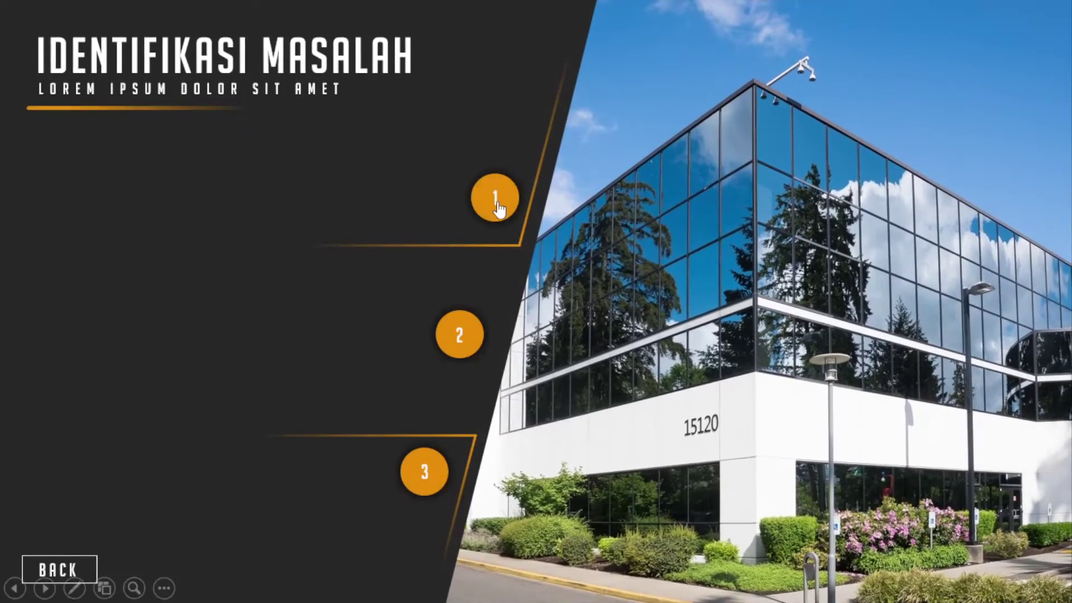
pyautogui.click(498, 207)
pyautogui.click(472, 327)
pyautogui.click(434, 481)
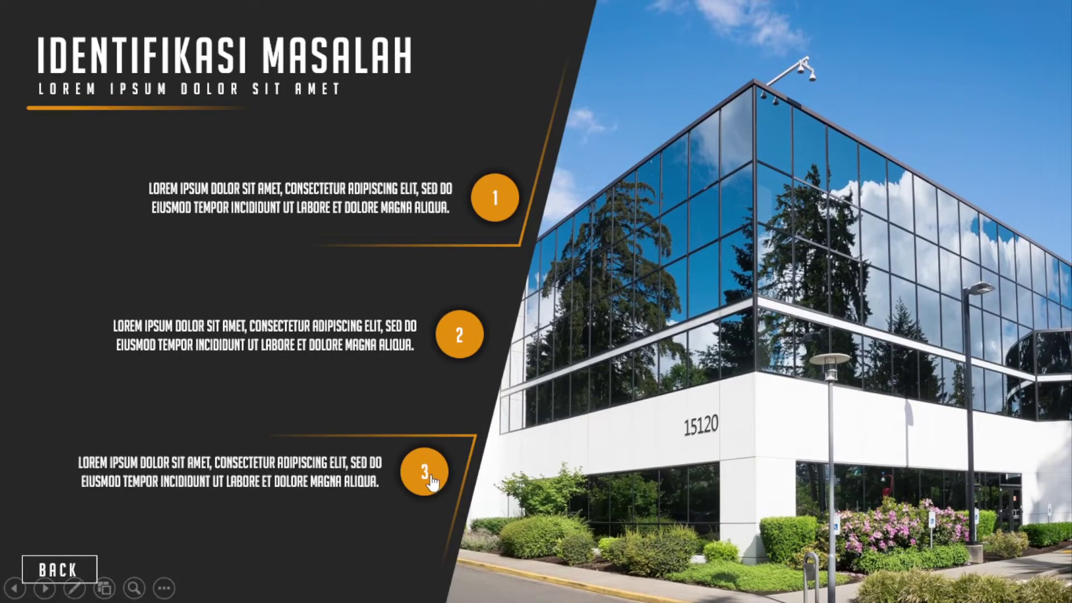
pyautogui.click(87, 561)
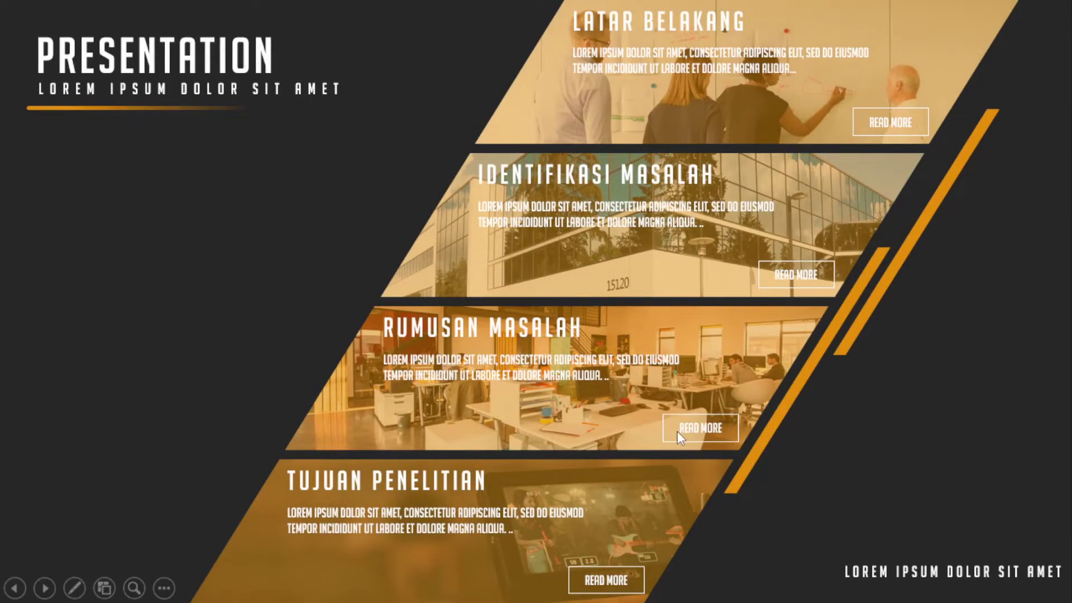
# Step: Open the Rumusan Masalah and Tujuan Penelitian sections, returning to the menu from each
pyautogui.click(678, 431)
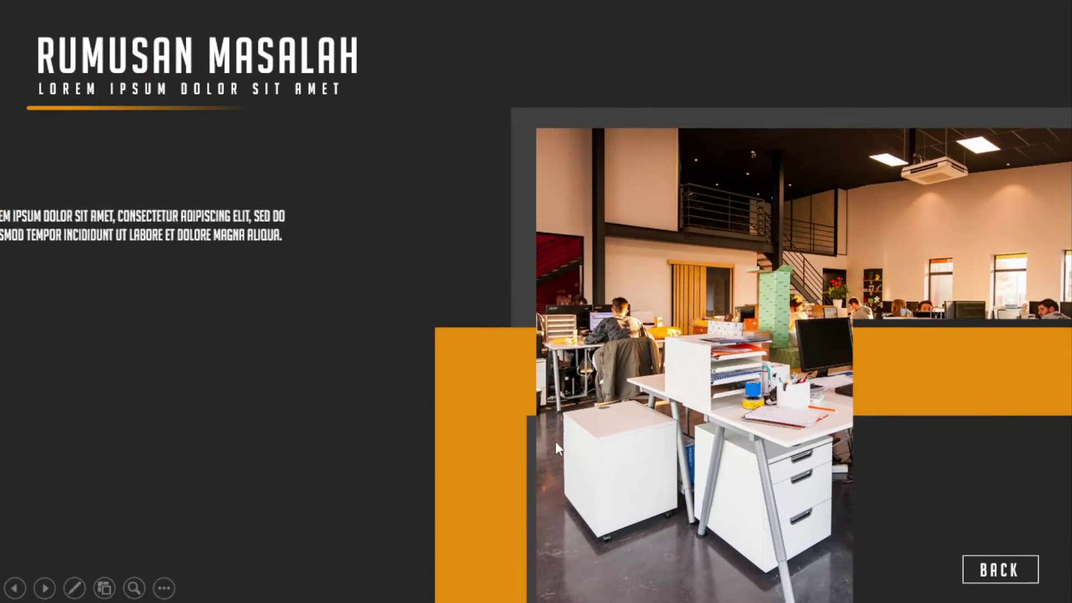
pyautogui.click(989, 570)
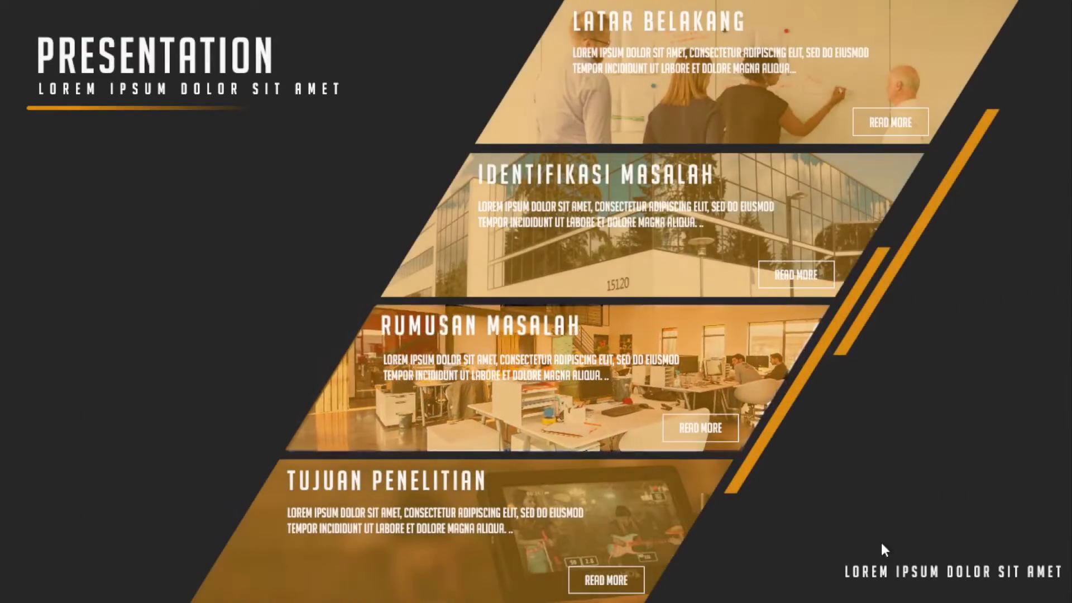
pyautogui.click(930, 500)
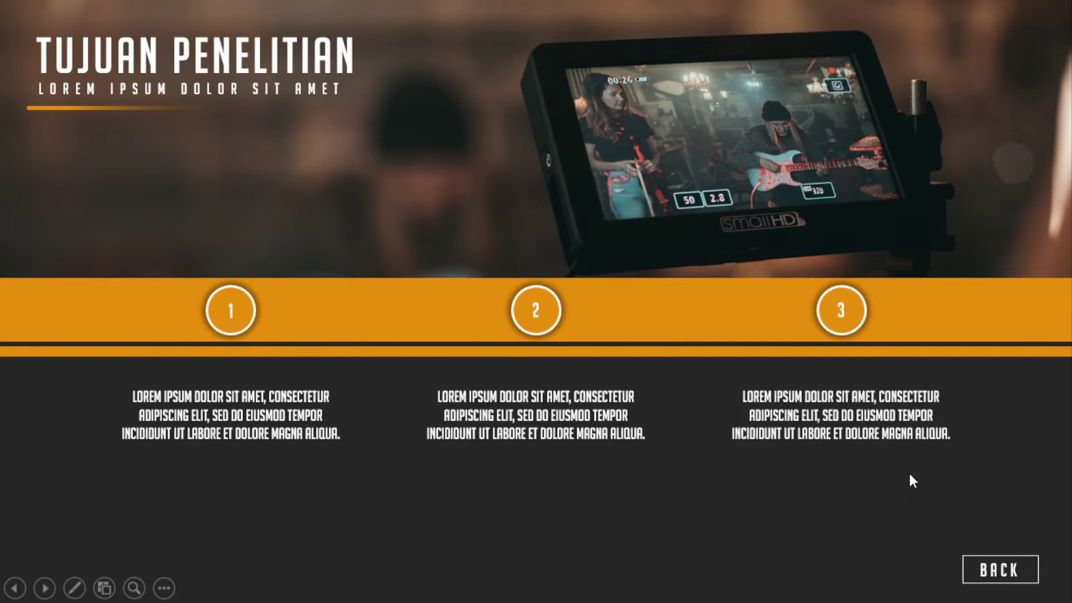
pyautogui.click(998, 570)
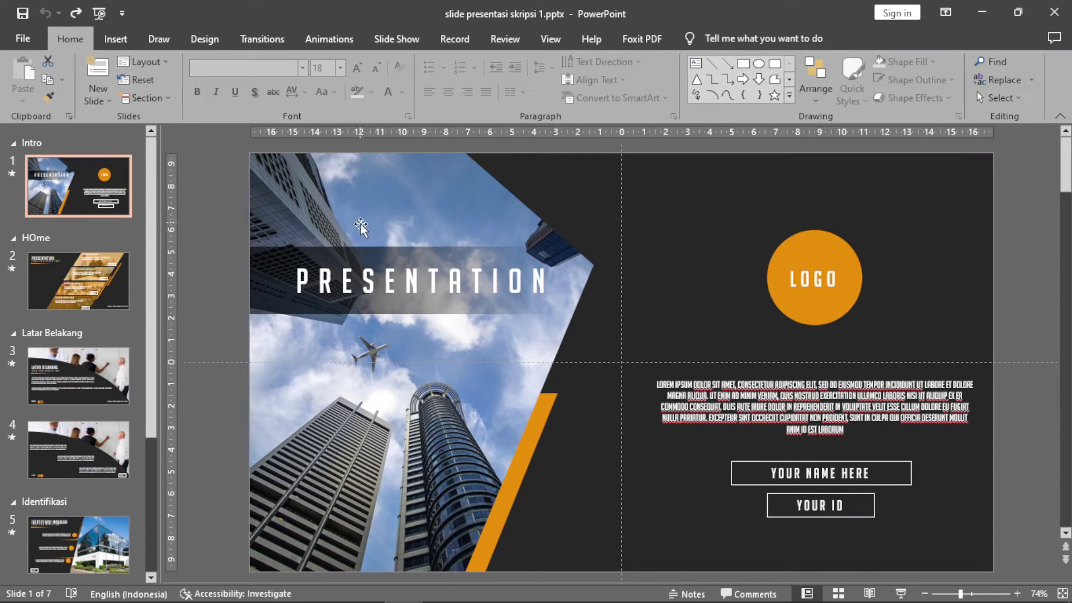
# Step: Select the city skyline photo on the title slide after leaving the slideshow
pyautogui.click(391, 343)
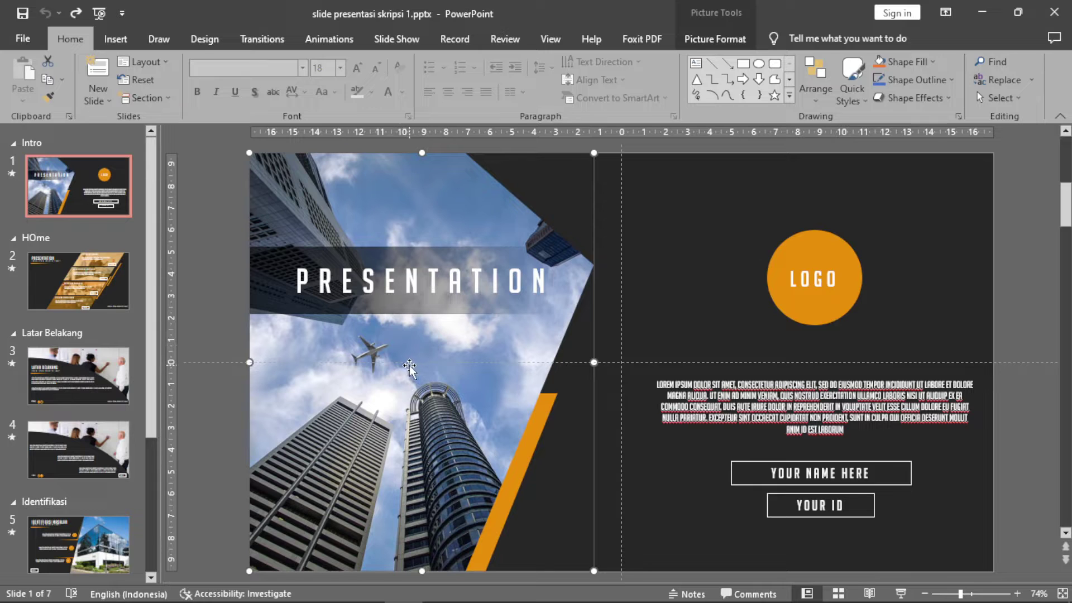
# Step: Delete the skyline photo and insert pexels-cadeau-maestro-1170412.jpg from Downloads into the placeholder
pyautogui.press('Delete')
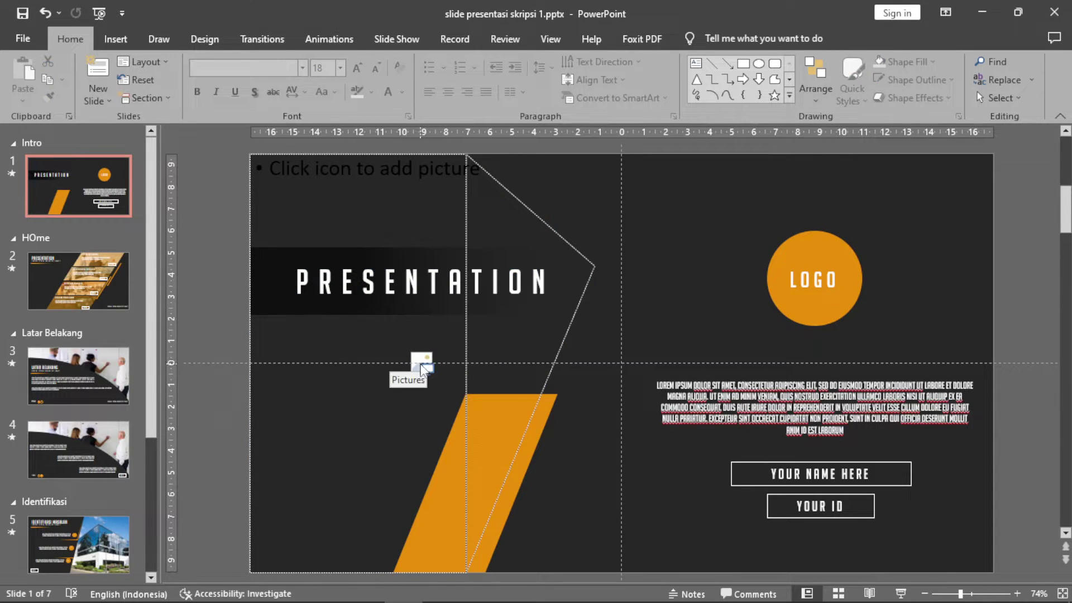
pyautogui.click(421, 362)
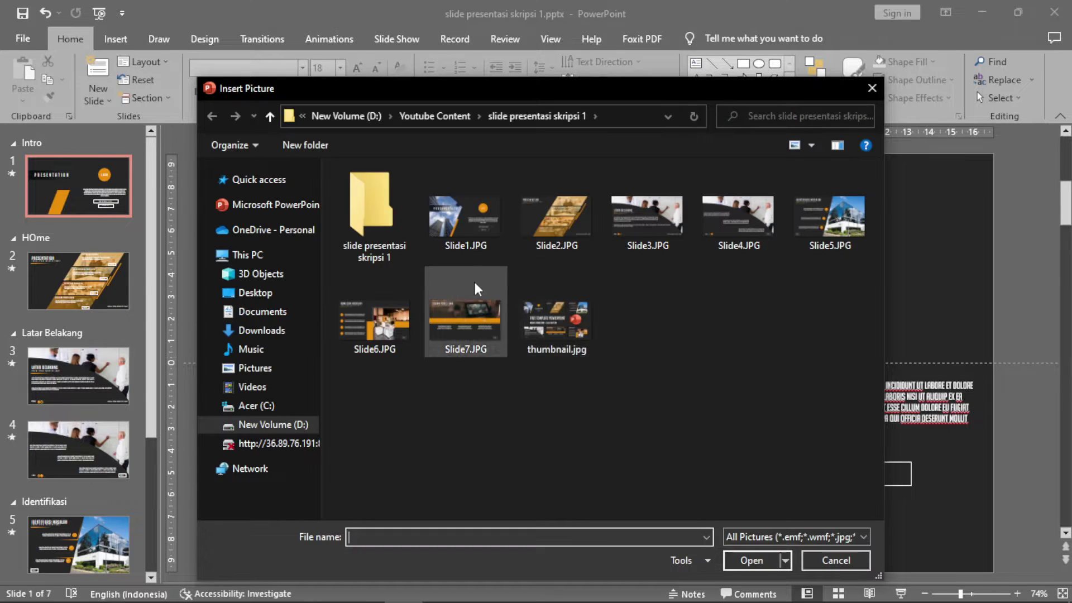
pyautogui.click(275, 333)
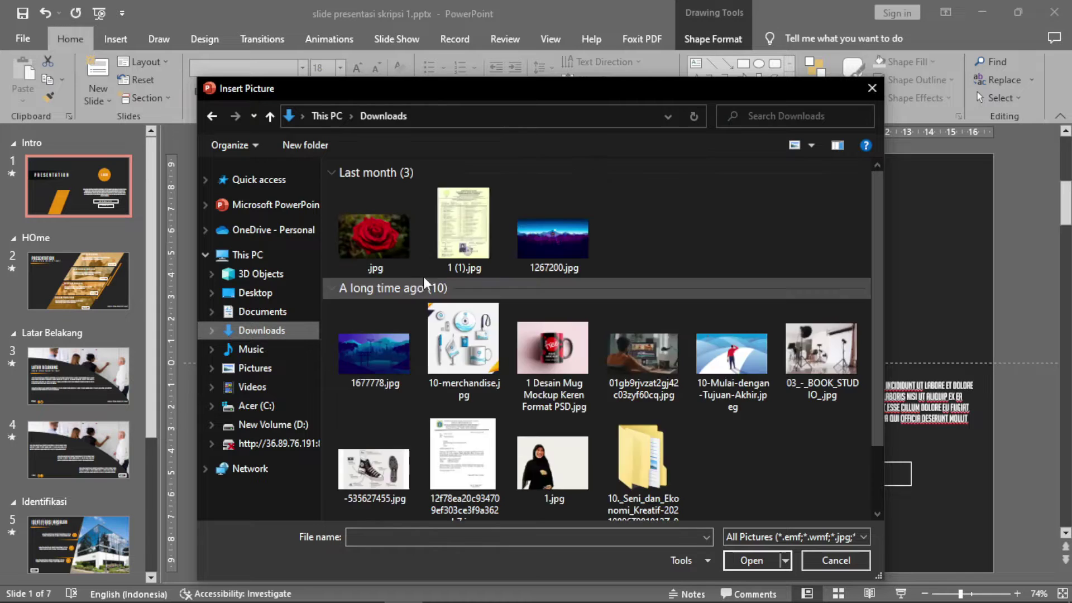
pyautogui.click(376, 243)
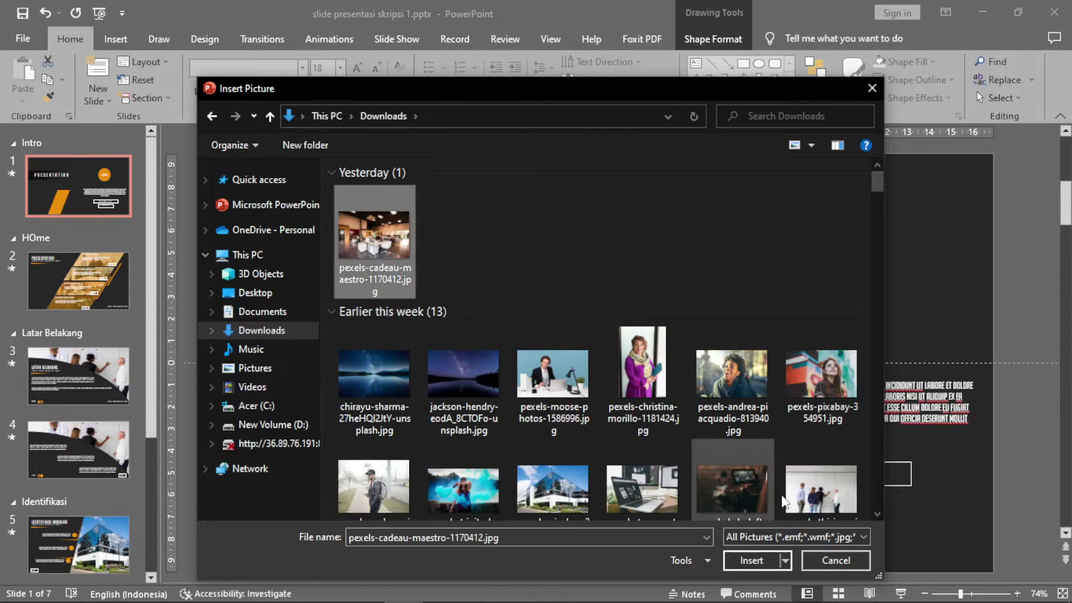
pyautogui.click(752, 561)
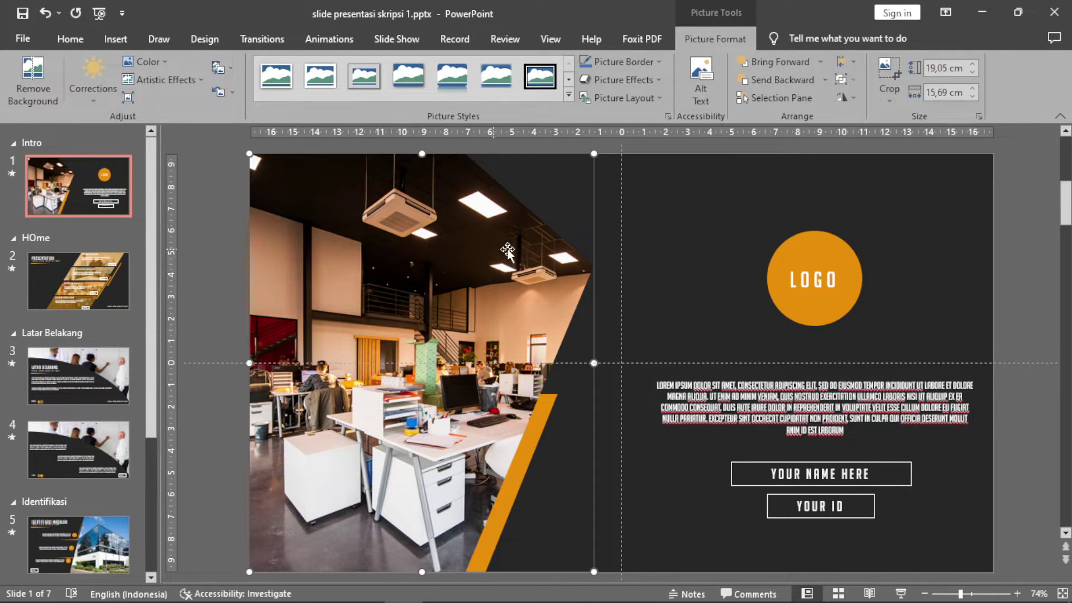
# Step: Layer the office photo behind the title, then send the orange parallelogram behind the photo
pyautogui.rightClick(541, 289)
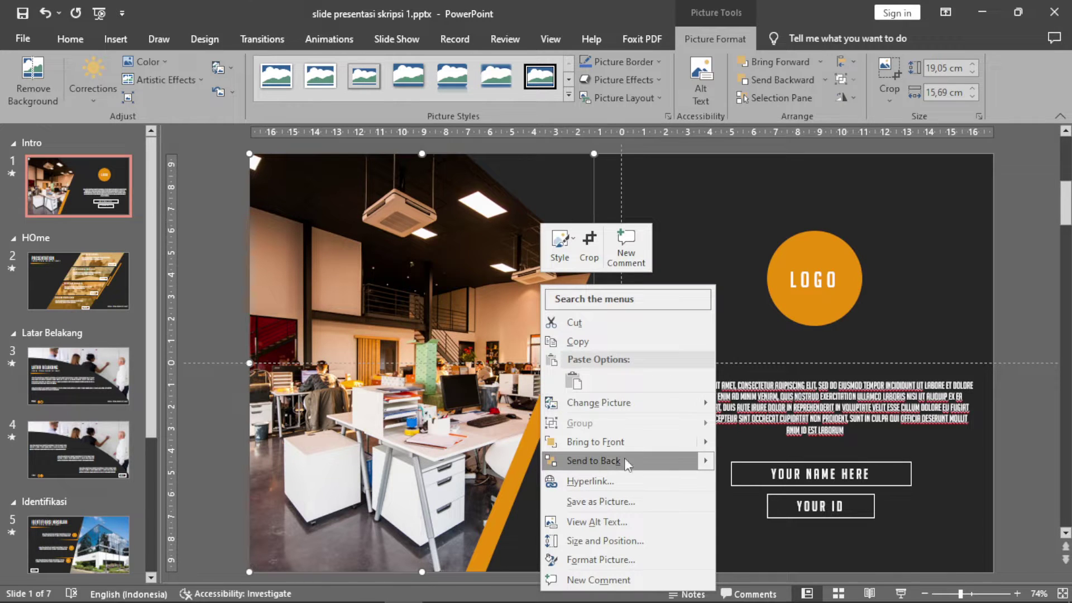
pyautogui.moveTo(595, 461)
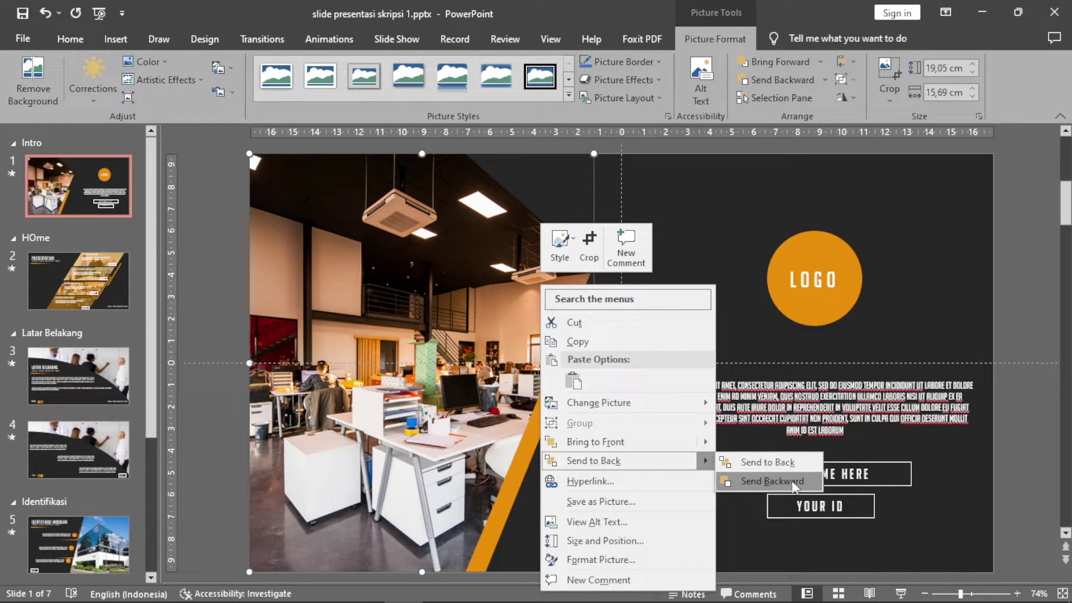
pyautogui.click(794, 483)
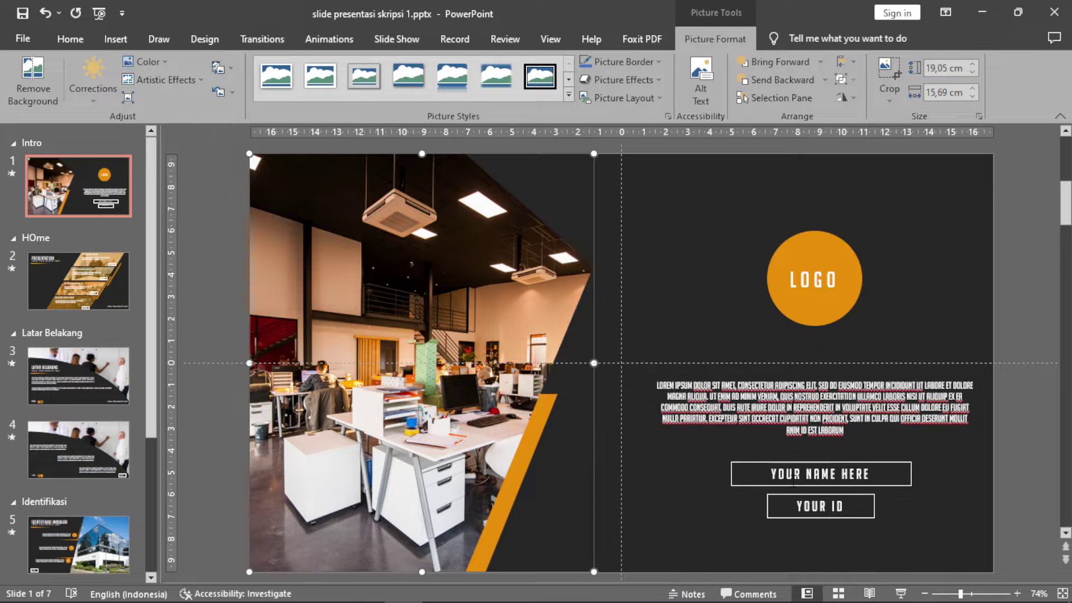
pyautogui.rightClick(532, 325)
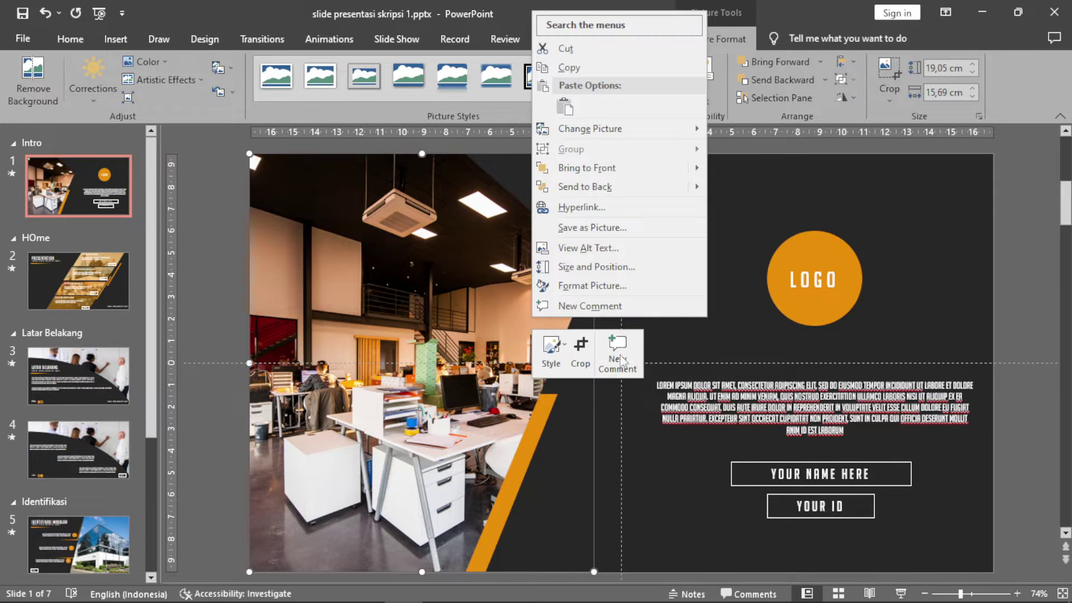
pyautogui.click(731, 218)
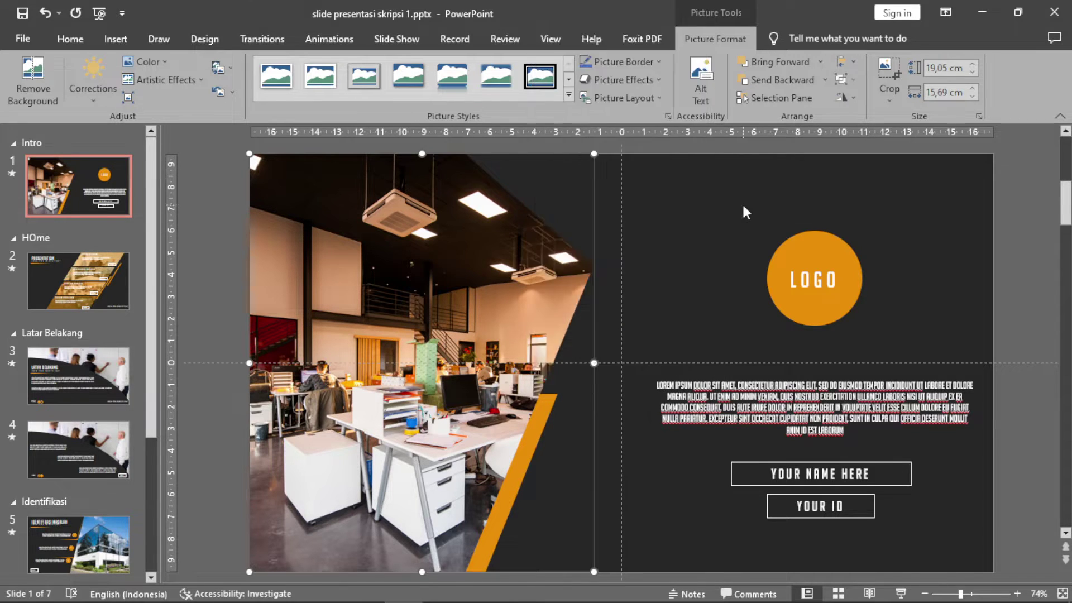
pyautogui.rightClick(568, 288)
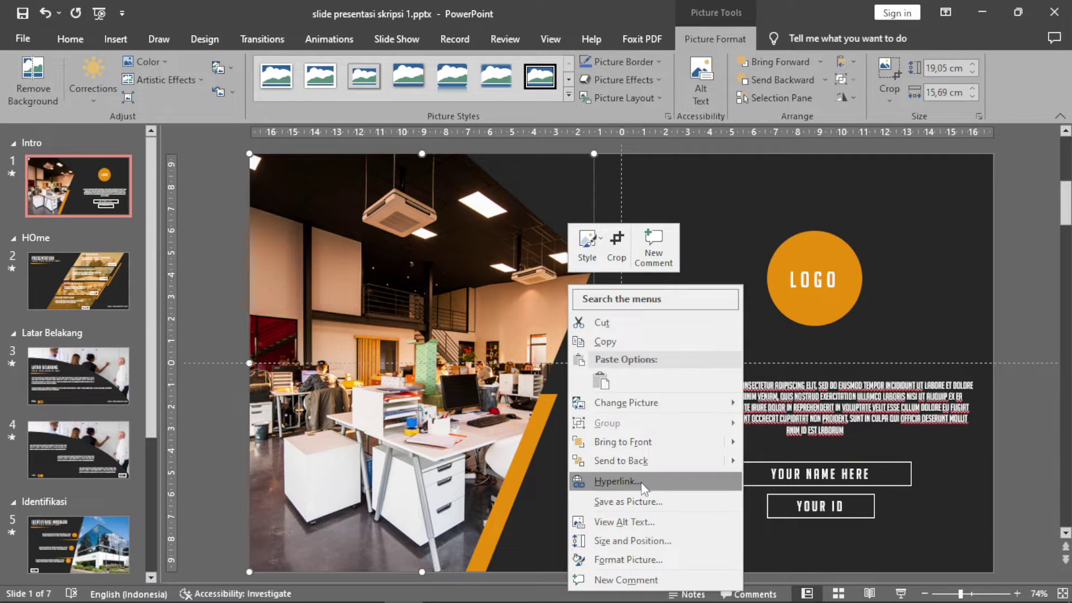
pyautogui.click(645, 461)
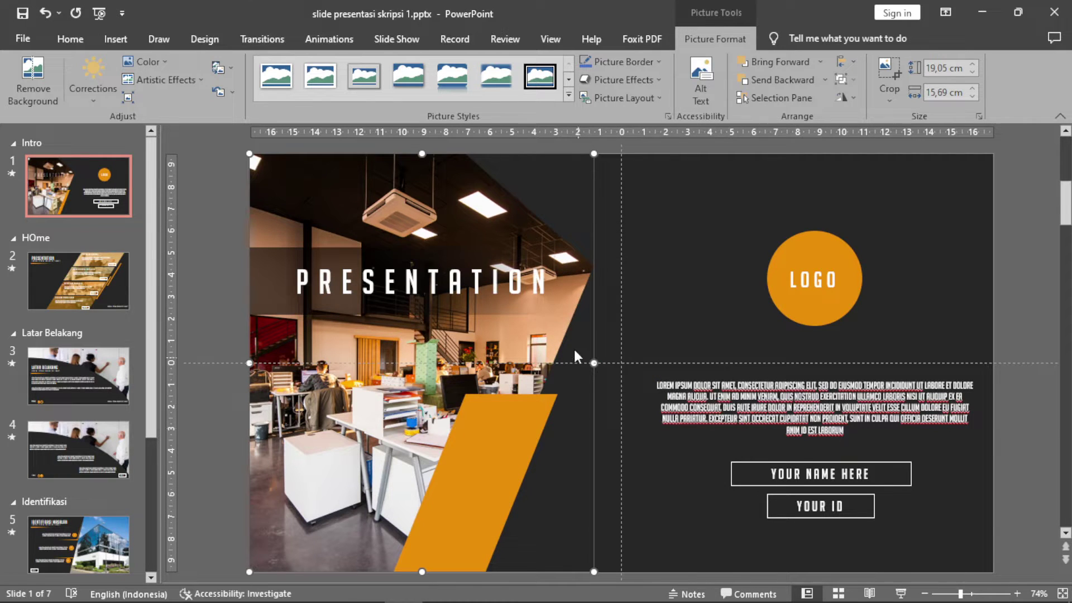
pyautogui.rightClick(523, 429)
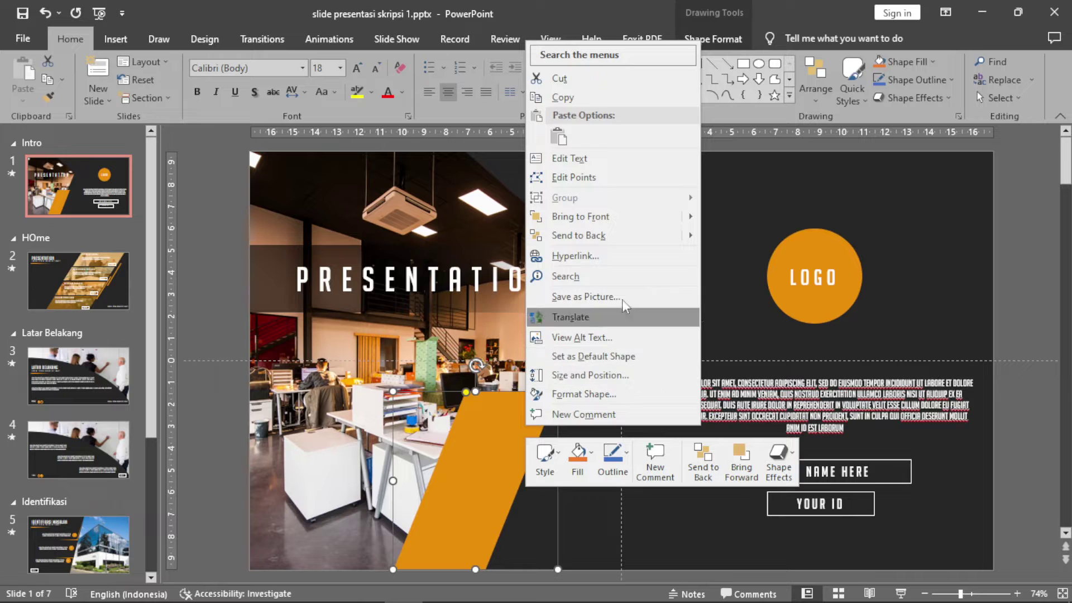
pyautogui.click(621, 235)
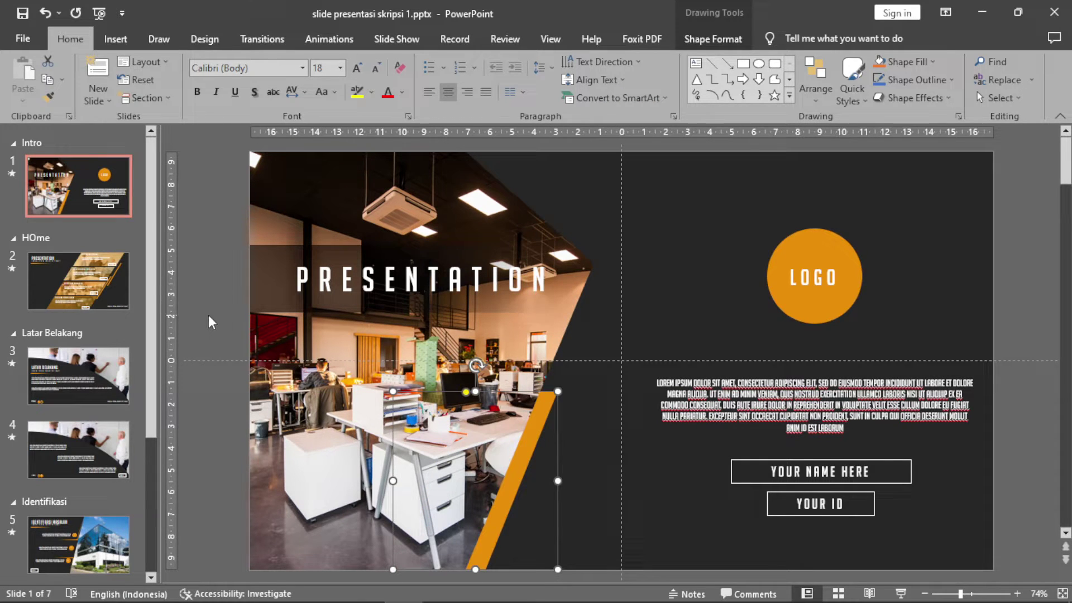
# Step: Go to slide 2, the menu with the four section panels
pyautogui.click(124, 291)
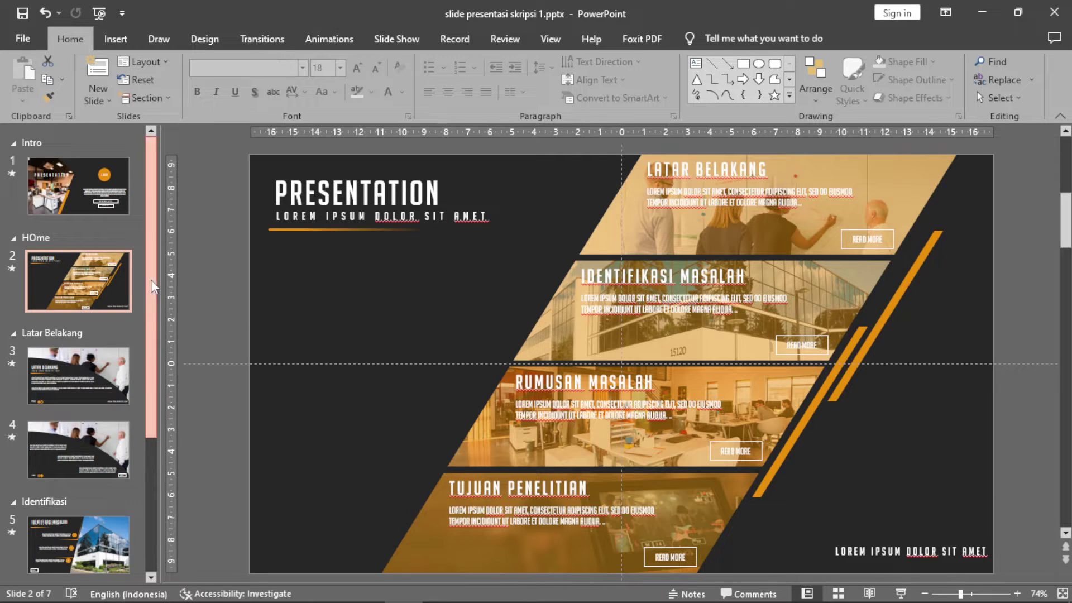
pyautogui.scroll(-5, 151, 279)
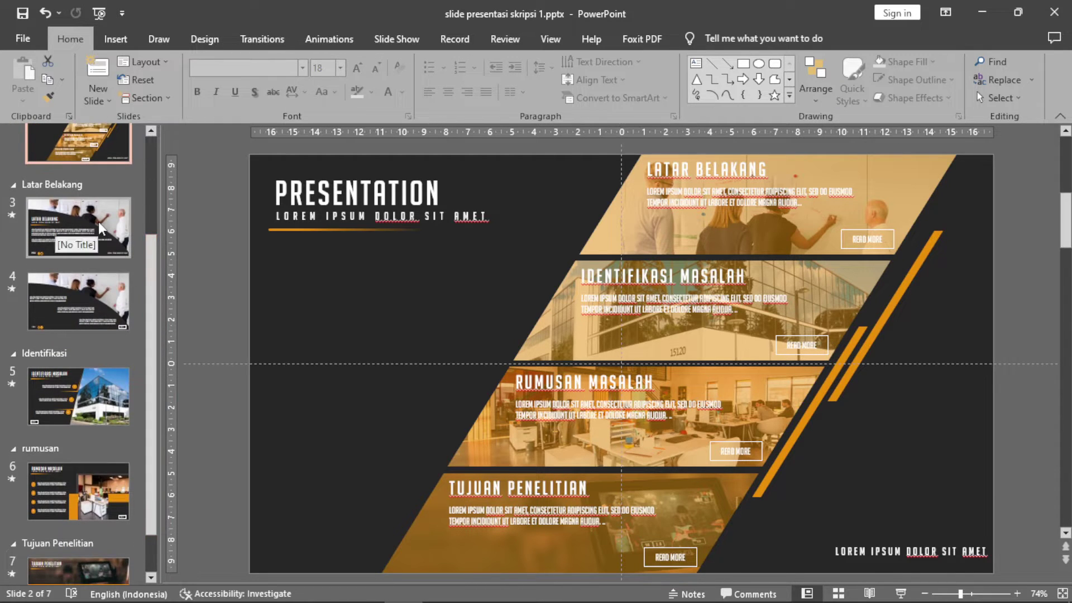
pyautogui.click(99, 222)
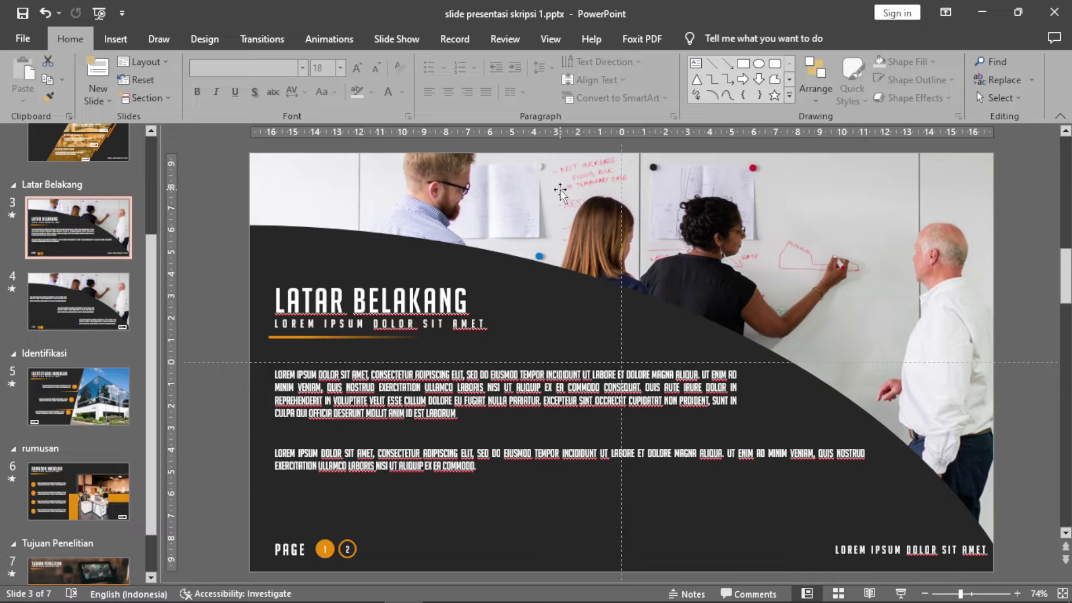
pyautogui.click(77, 391)
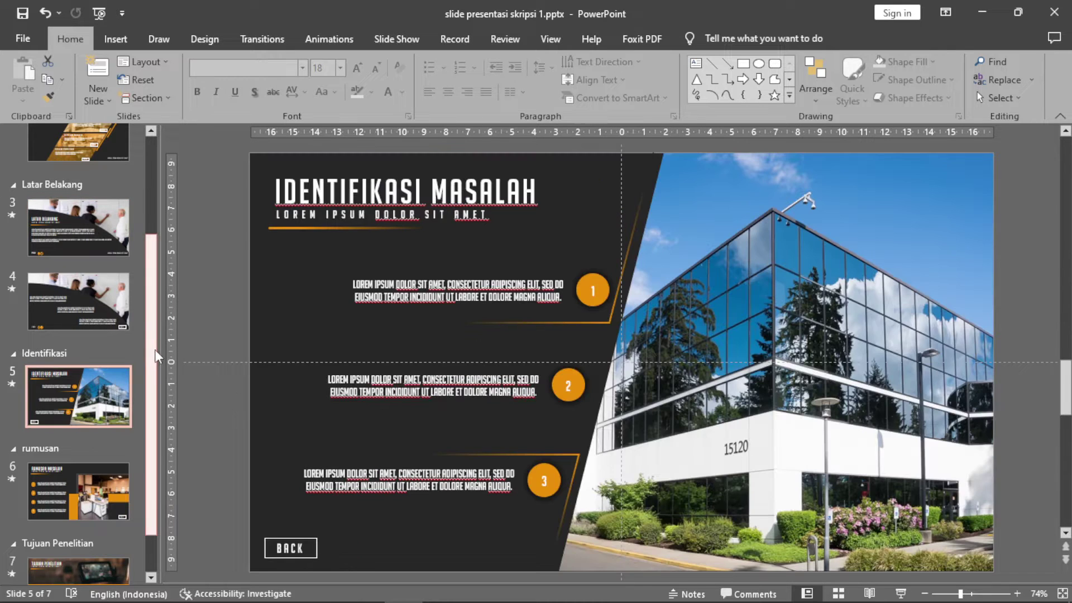
pyautogui.scroll(-2, 156, 391)
pyautogui.click(105, 437)
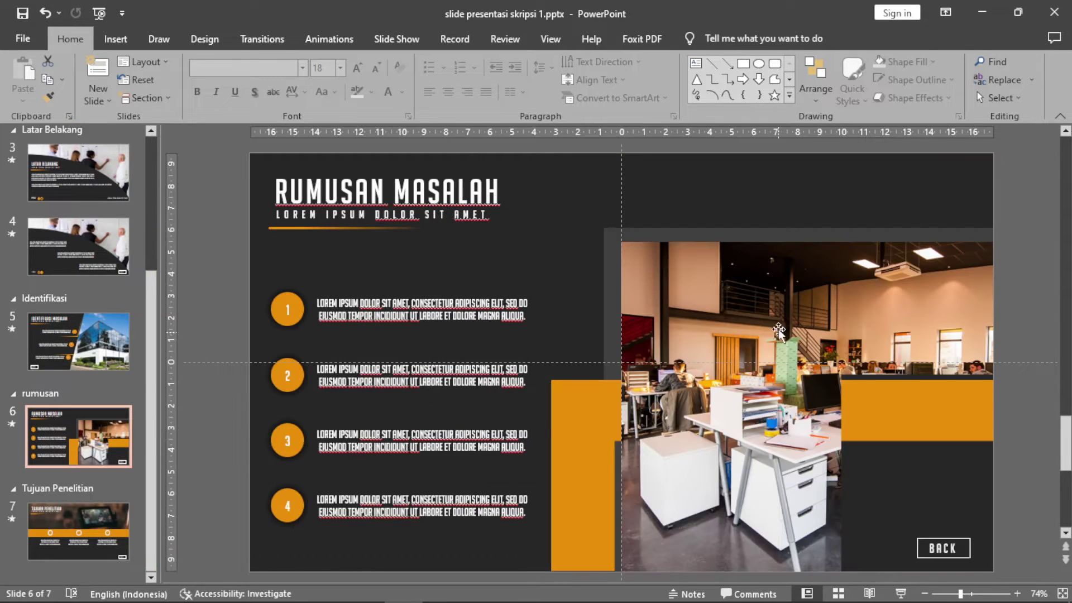
pyautogui.click(110, 514)
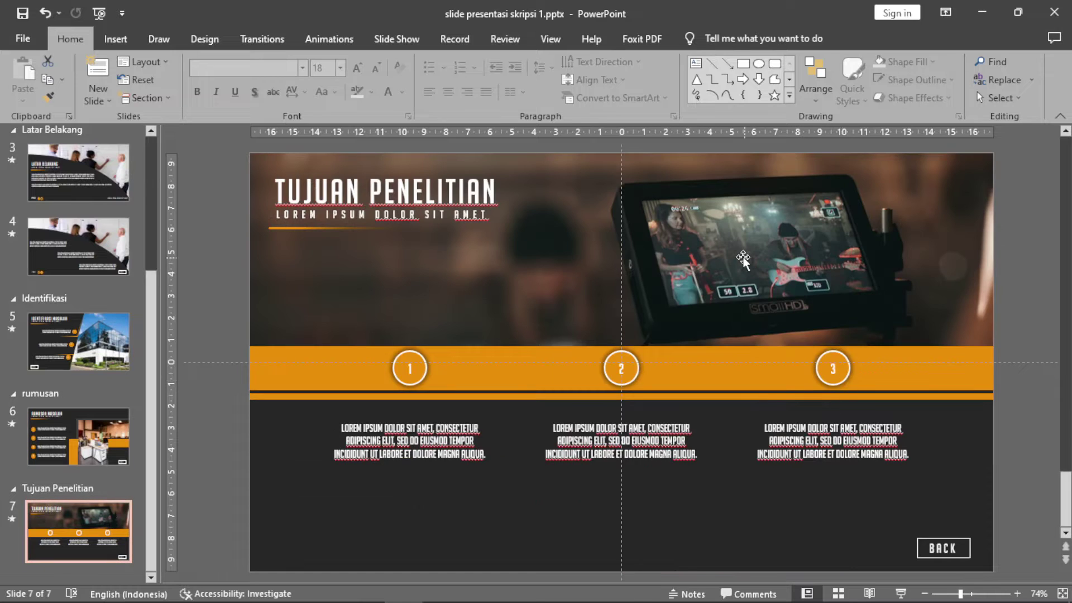
pyautogui.scroll(5, 149, 205)
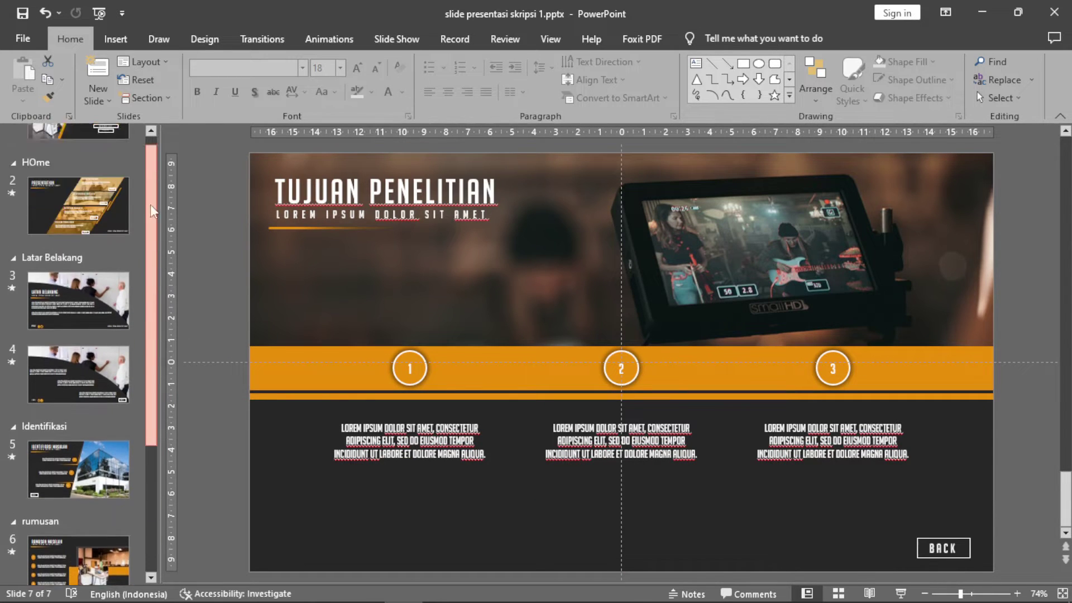
pyautogui.click(110, 270)
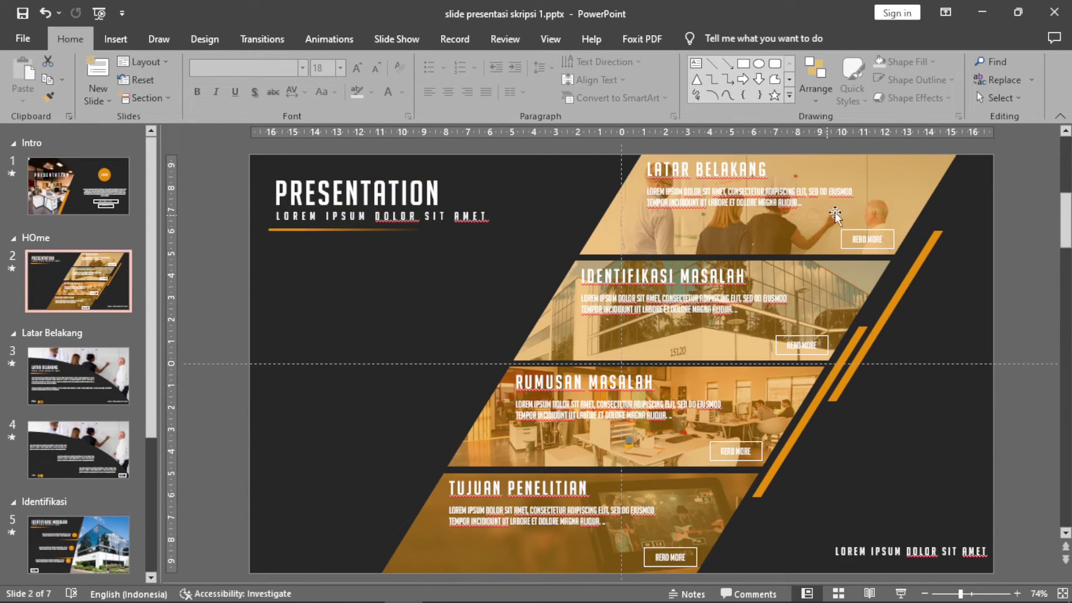
pyautogui.click(910, 178)
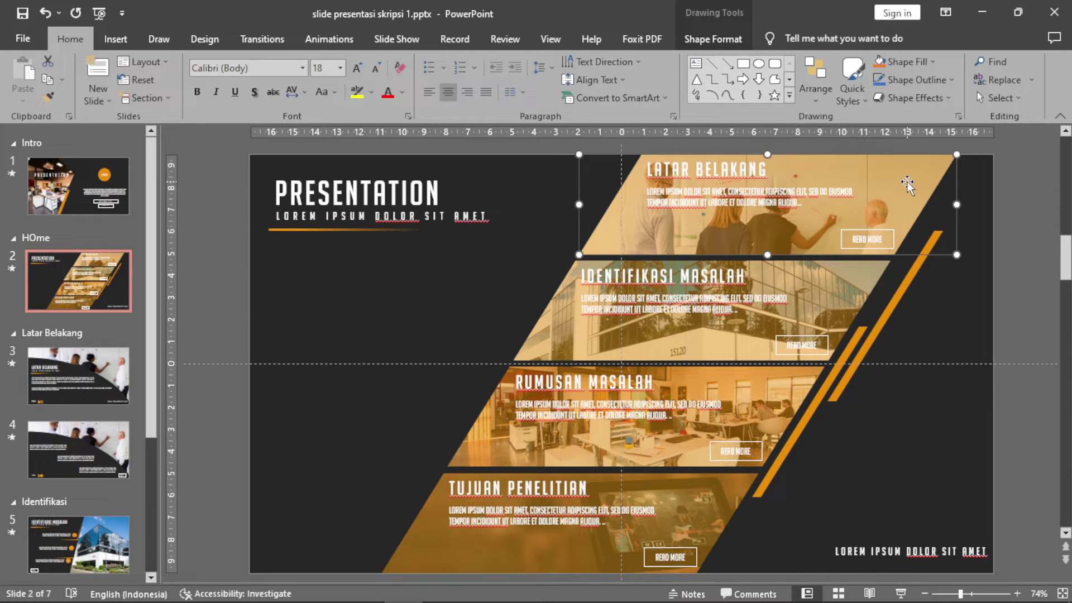
# Step: Send the orange Latar Belakang overlay to back and select that panel's photo
pyautogui.rightClick(907, 182)
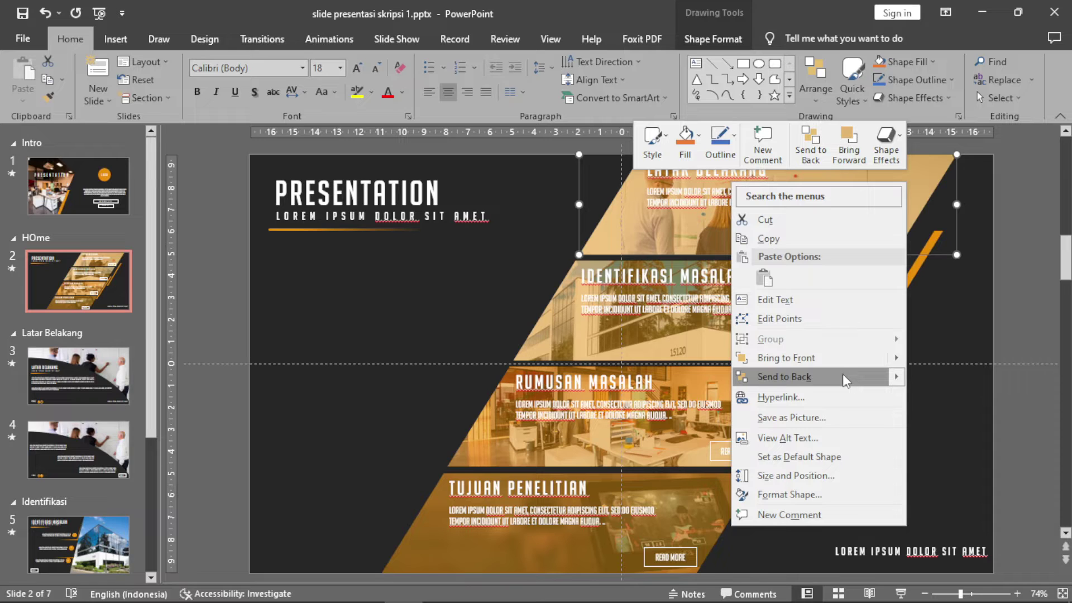
pyautogui.moveTo(814, 377)
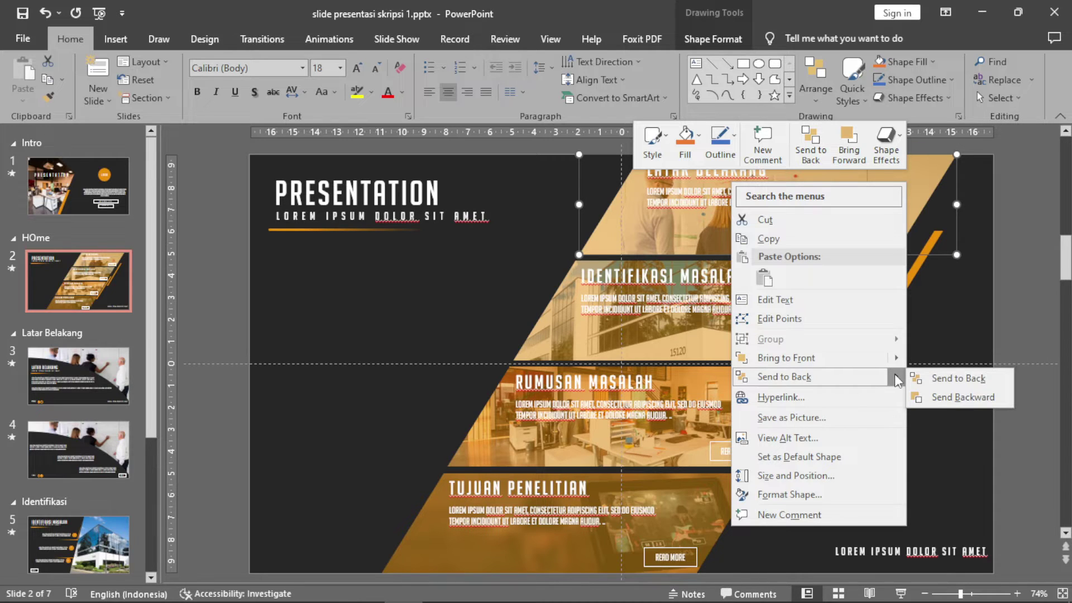
pyautogui.click(950, 375)
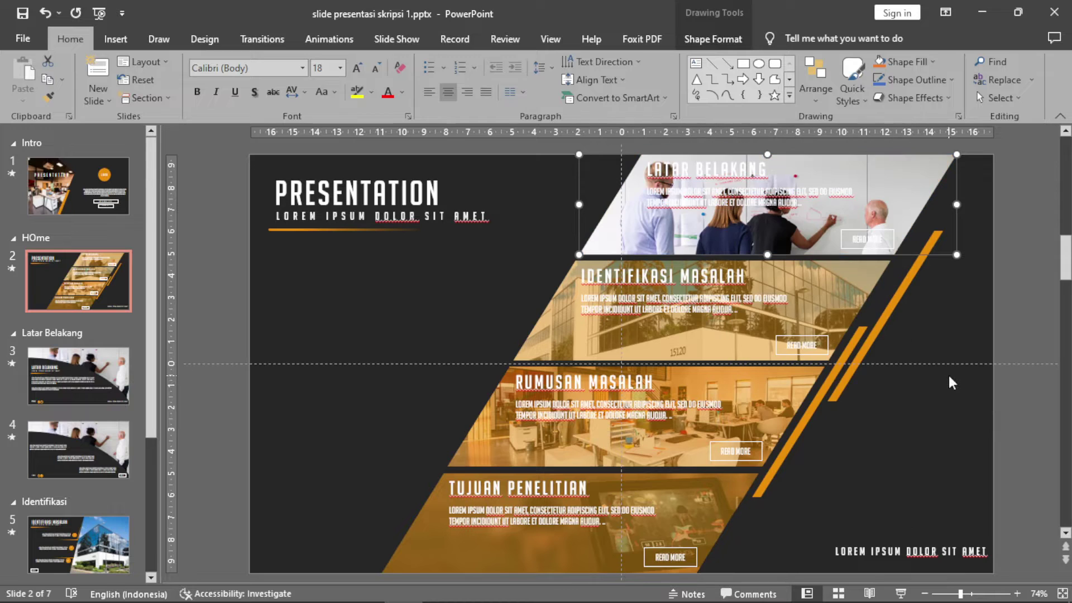
pyautogui.click(1024, 223)
pyautogui.click(893, 187)
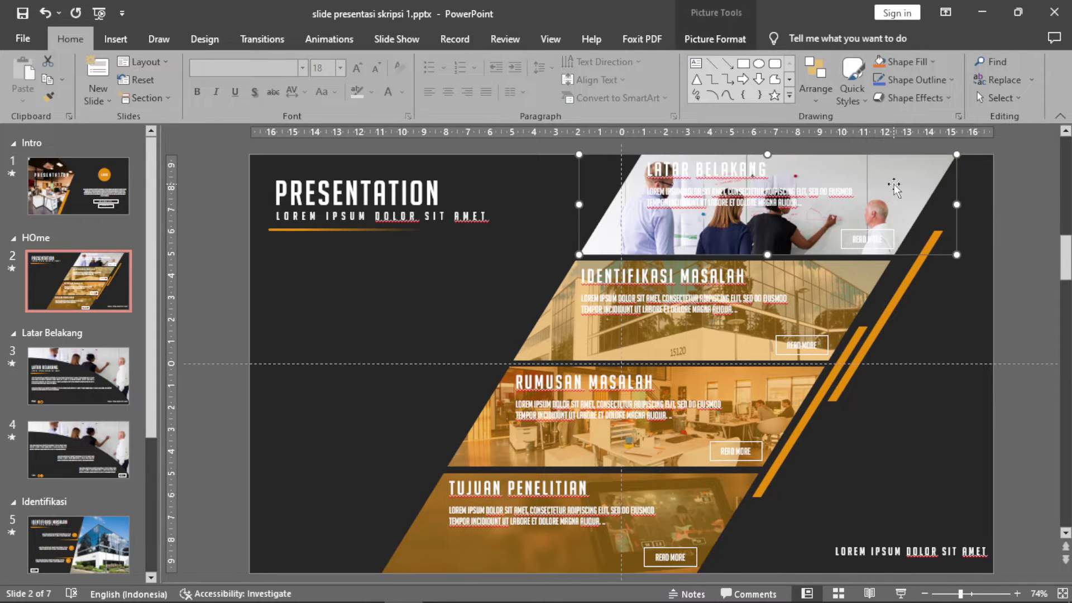
# Step: Replace the Latar Belakang panel photo with pexels-moose-photos-1586996.jpg
pyautogui.press('Delete')
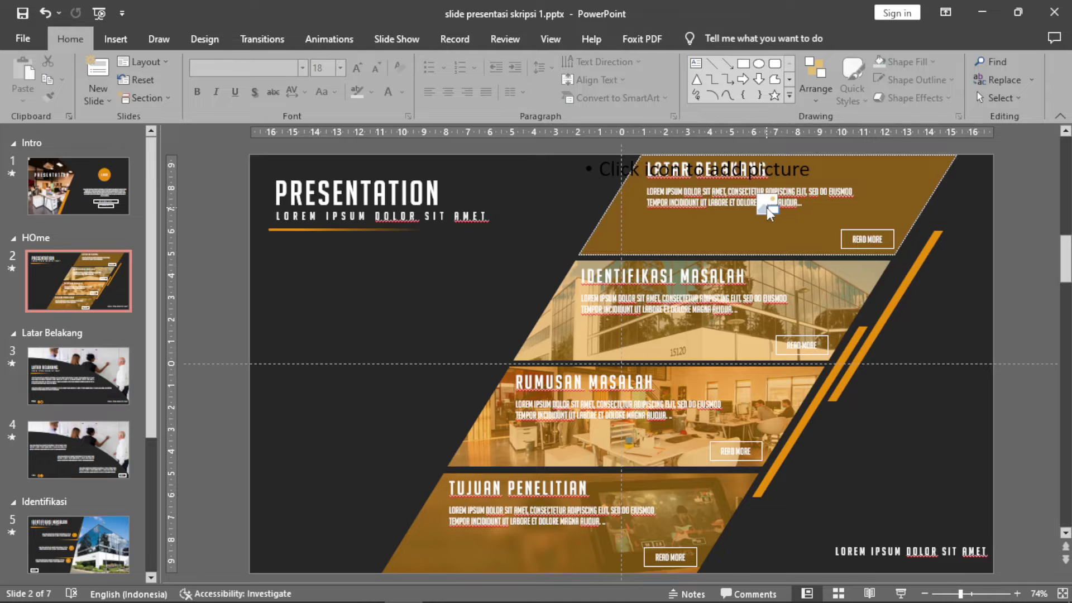
pyautogui.click(766, 206)
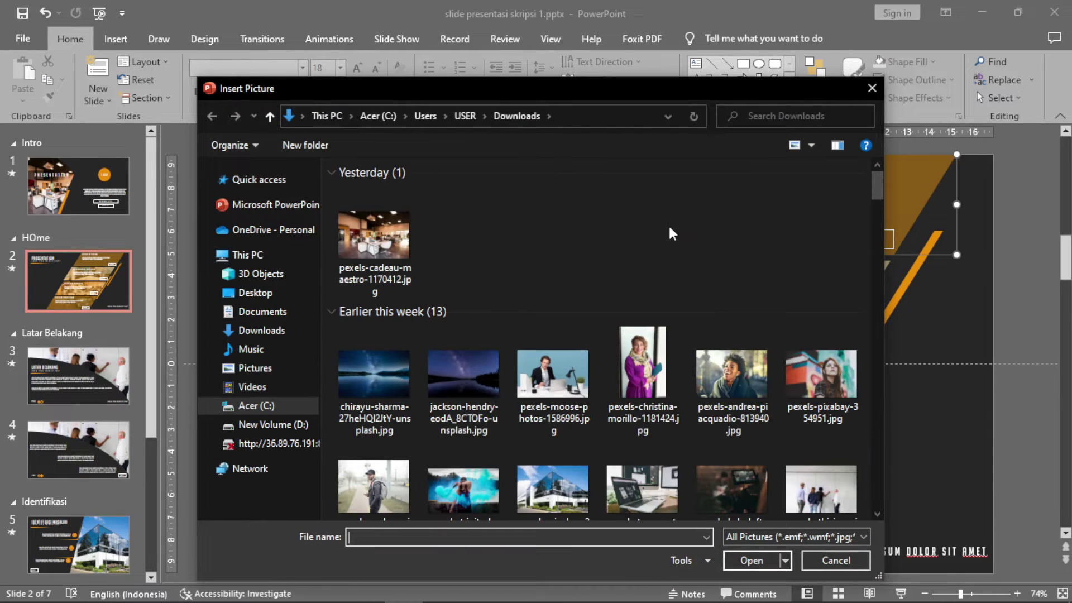
pyautogui.click(554, 373)
pyautogui.click(751, 561)
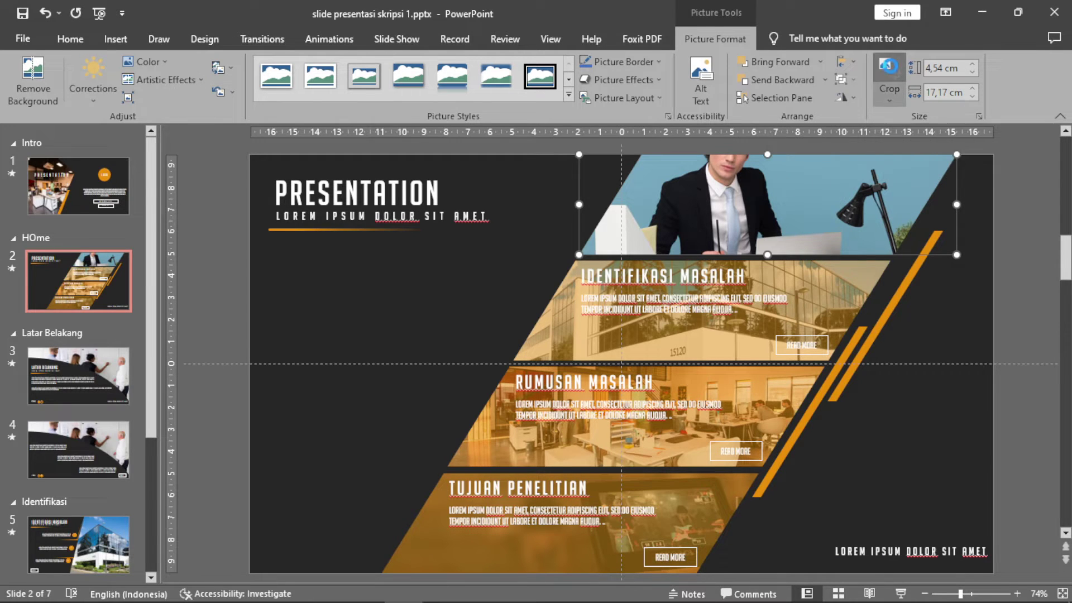
# Step: Crop the new photo, enlarging and shifting it so the man fills the panel
pyautogui.click(890, 70)
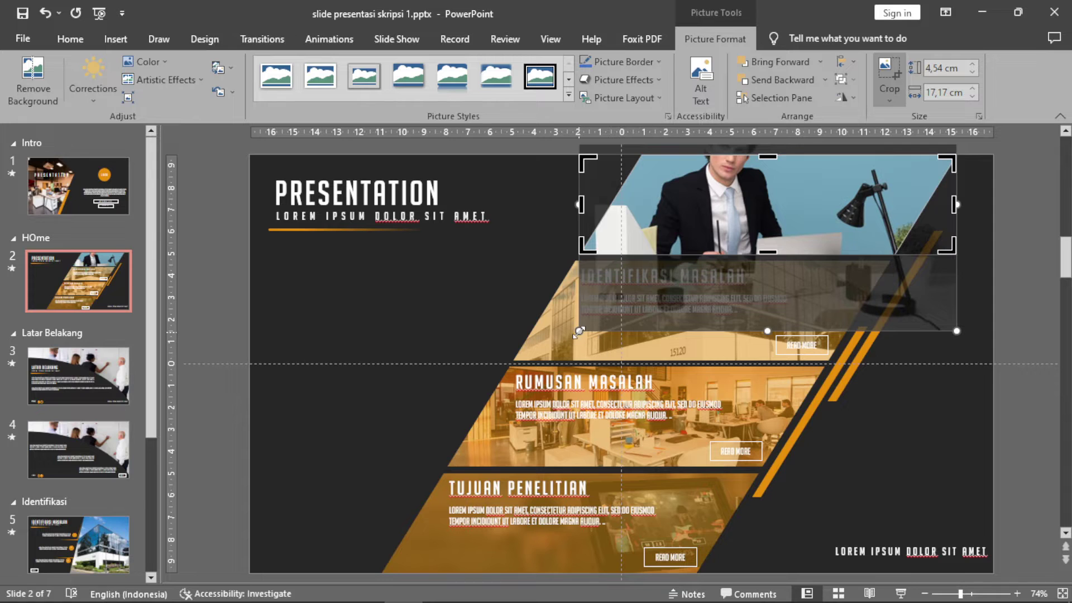
pyautogui.moveTo(579, 330); pyautogui.dragTo(510, 377)
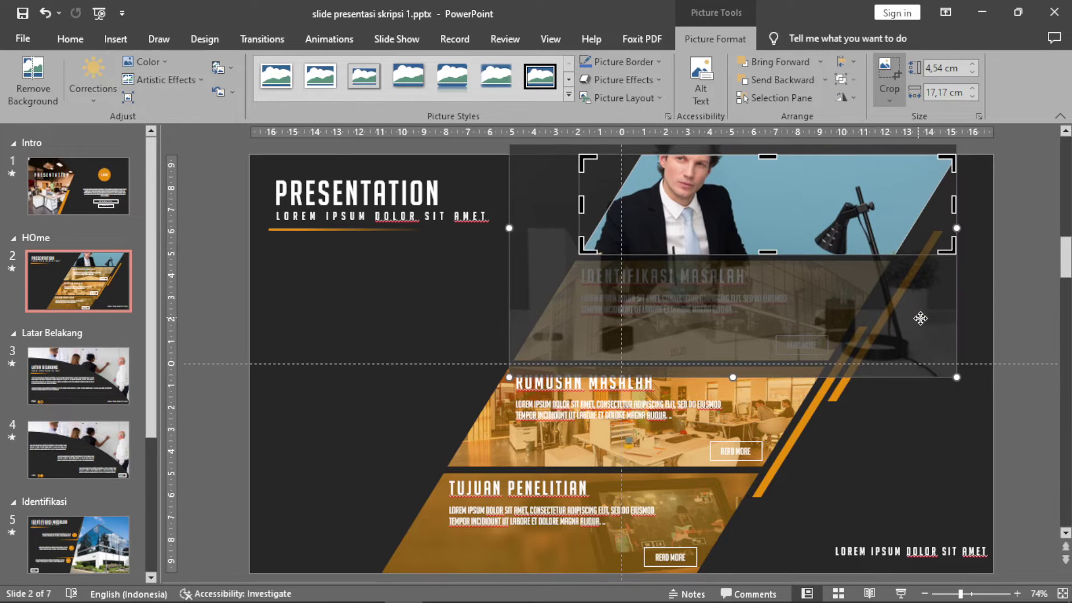
pyautogui.moveTo(919, 313); pyautogui.dragTo(932, 366)
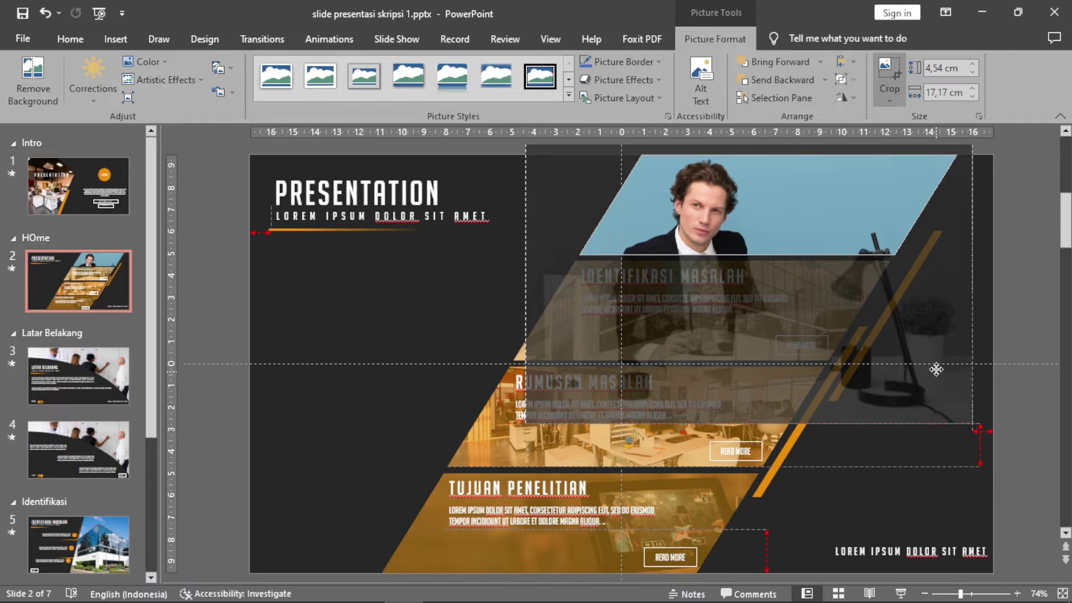
pyautogui.click(1039, 283)
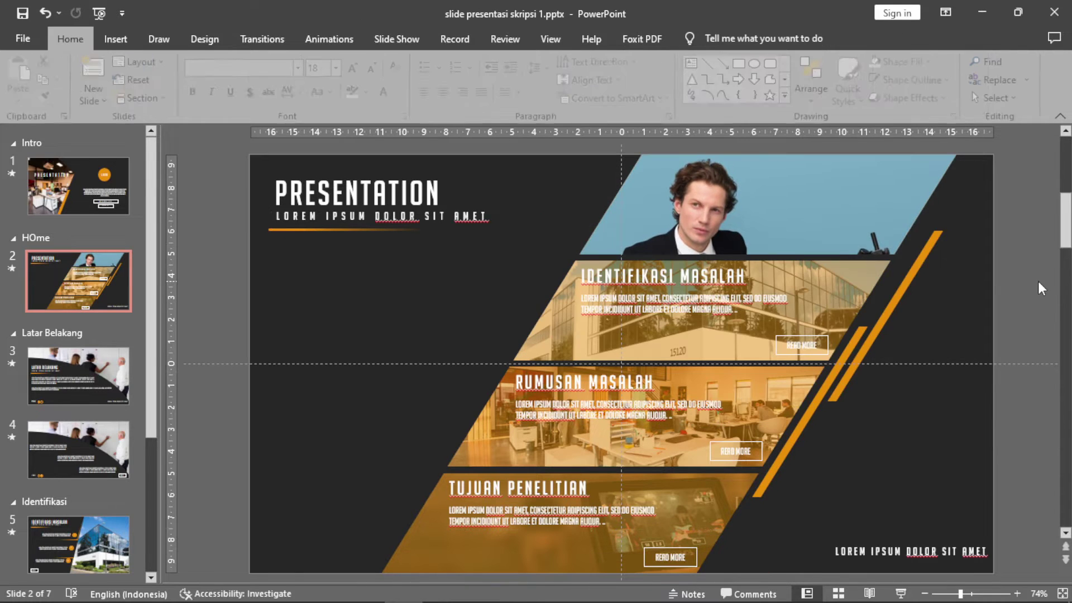
# Step: Send the man photo backward behind the Latar Belakang overlay, then open slide 3
pyautogui.click(877, 206)
pyautogui.rightClick(866, 194)
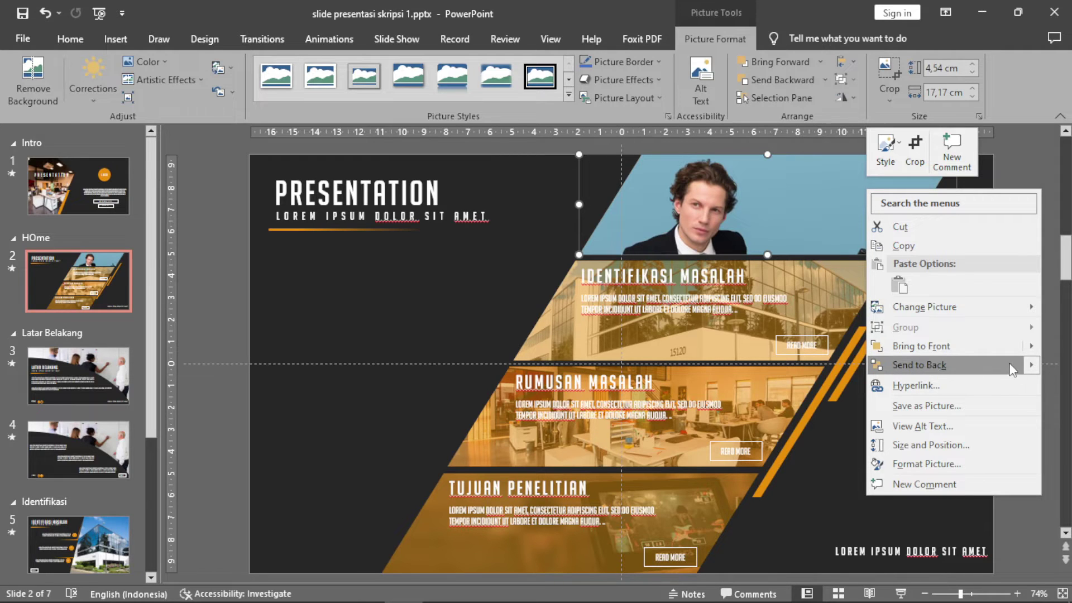
pyautogui.moveTo(919, 365)
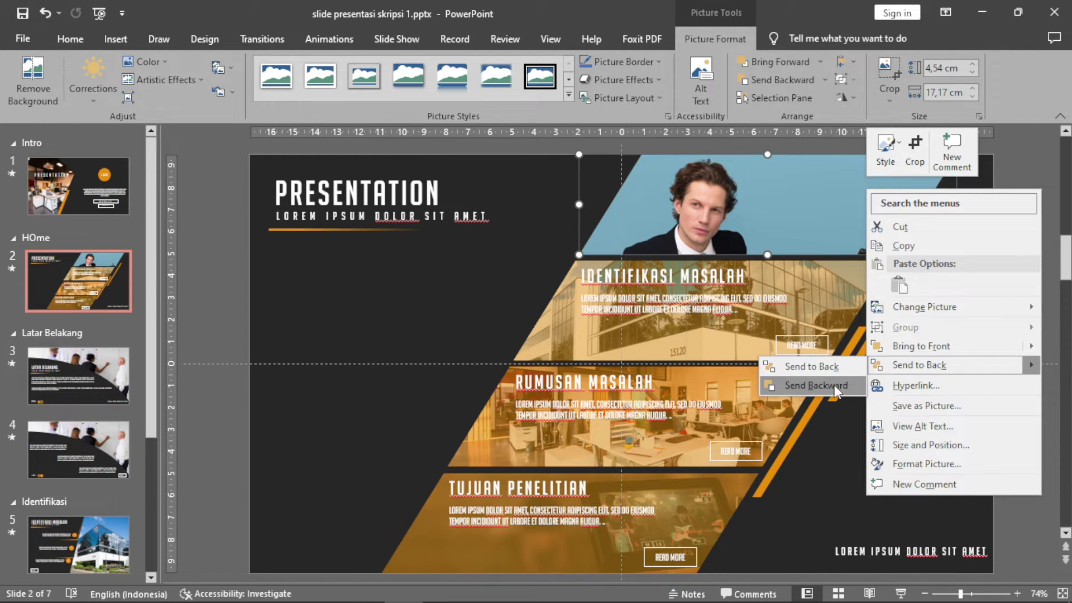
pyautogui.click(813, 367)
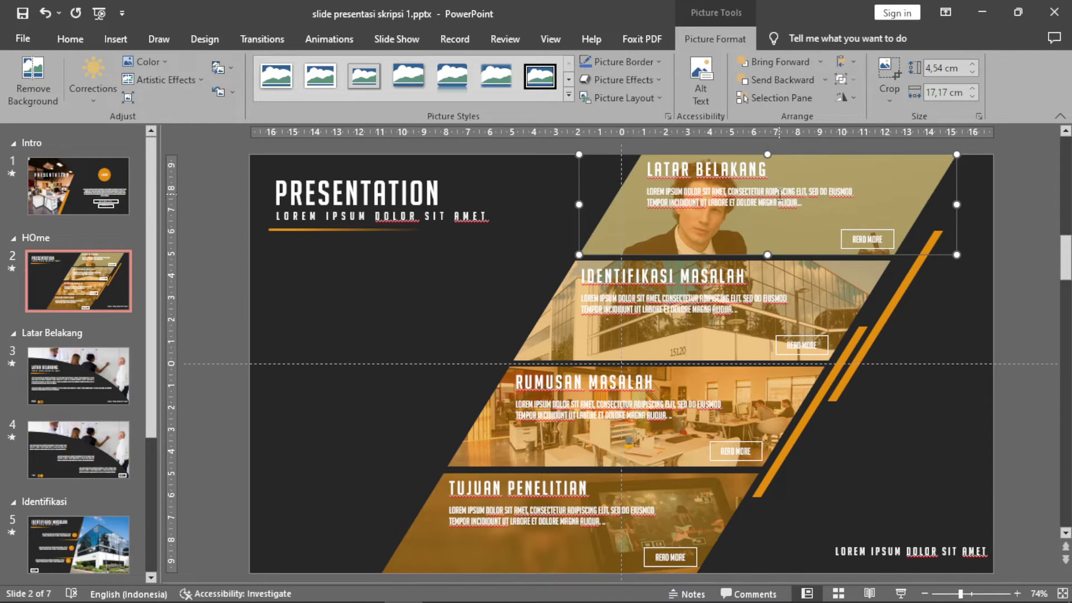
pyautogui.click(85, 378)
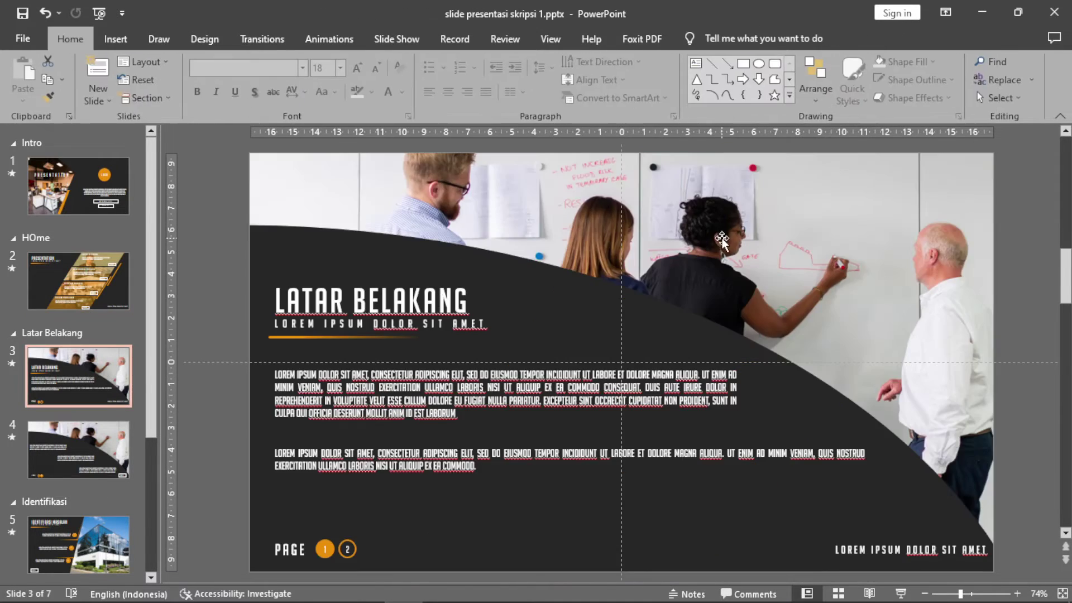
# Step: Delete the whiteboard team photo from the Latar Belakang slide
pyautogui.click(863, 218)
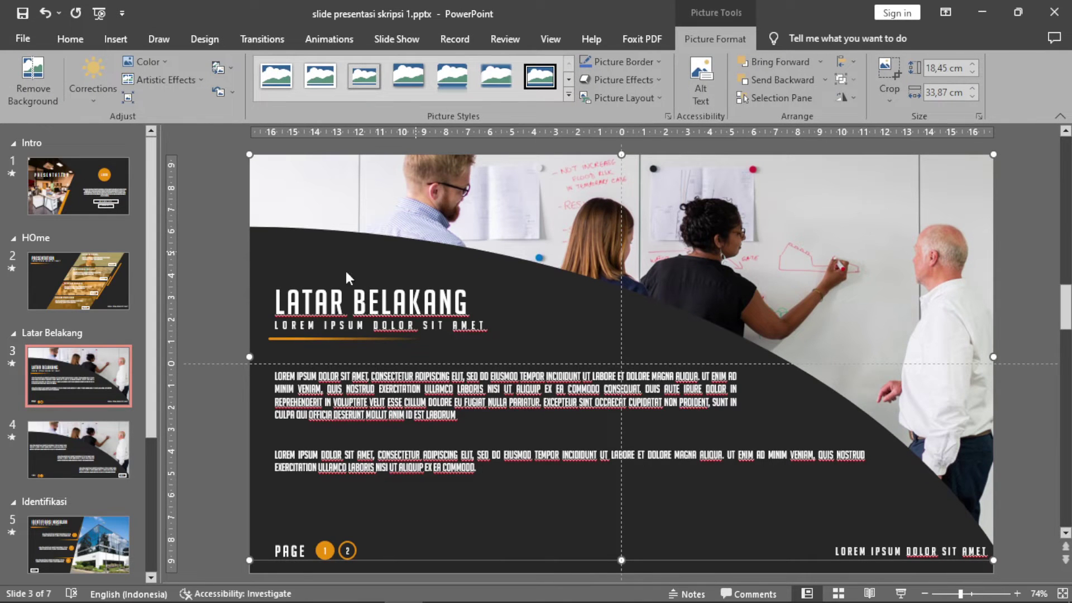
pyautogui.click(78, 281)
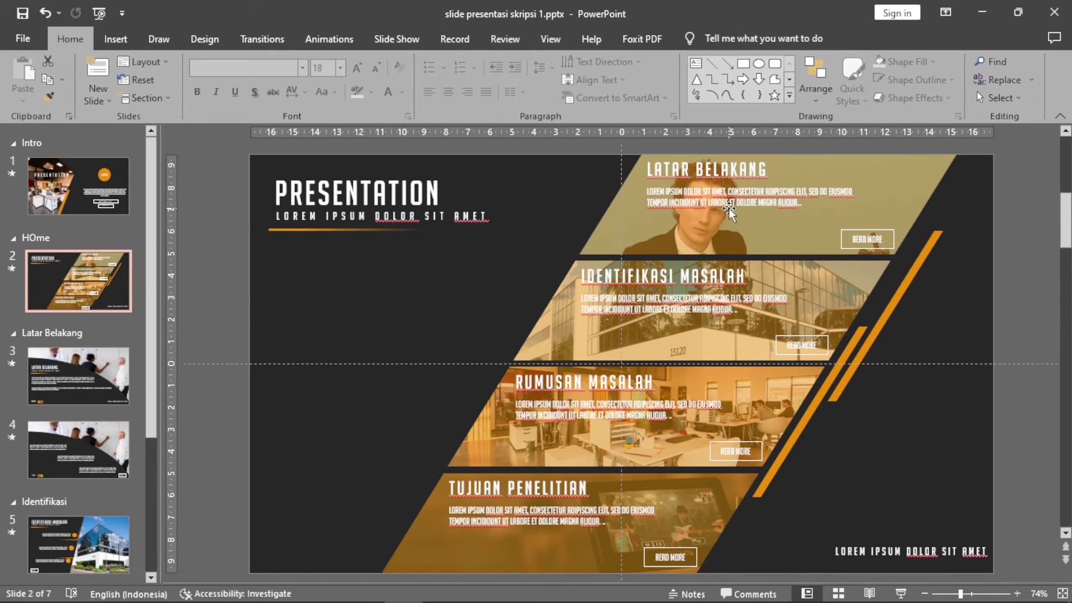
pyautogui.scroll(-1, 721, 221)
pyautogui.click(693, 222)
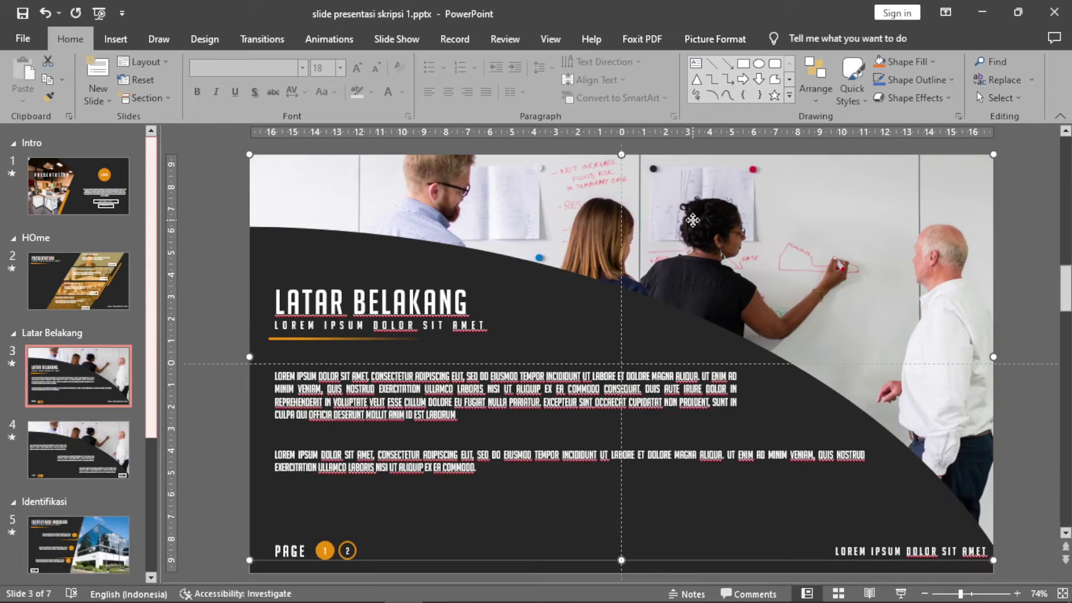
pyautogui.press('Delete')
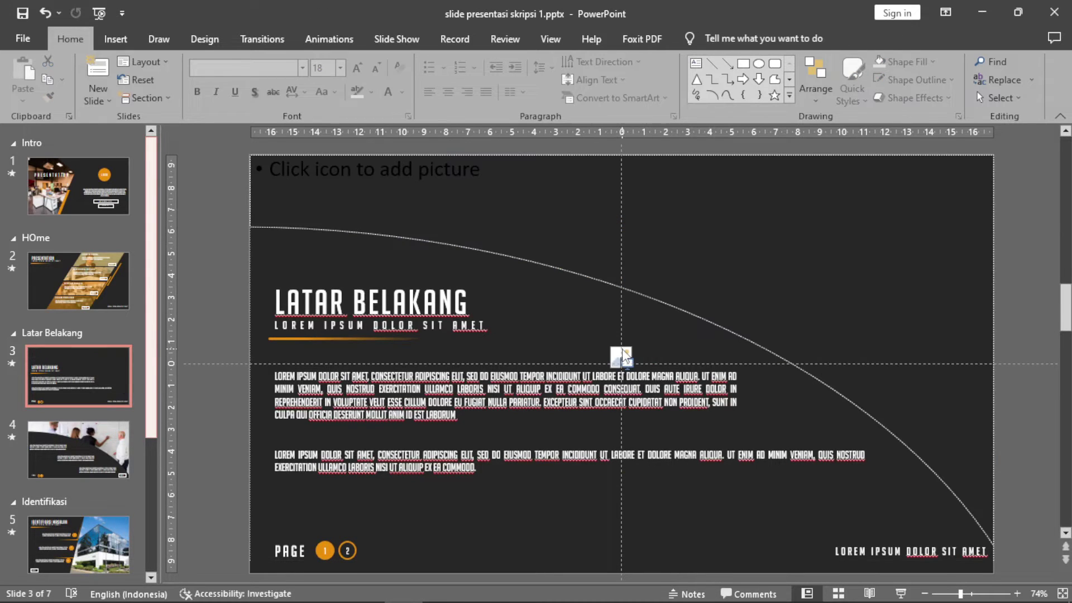
# Step: Insert pexels-moose-photos-1586996.jpg in the placeholder and shift it so his face clears the curve
pyautogui.click(621, 357)
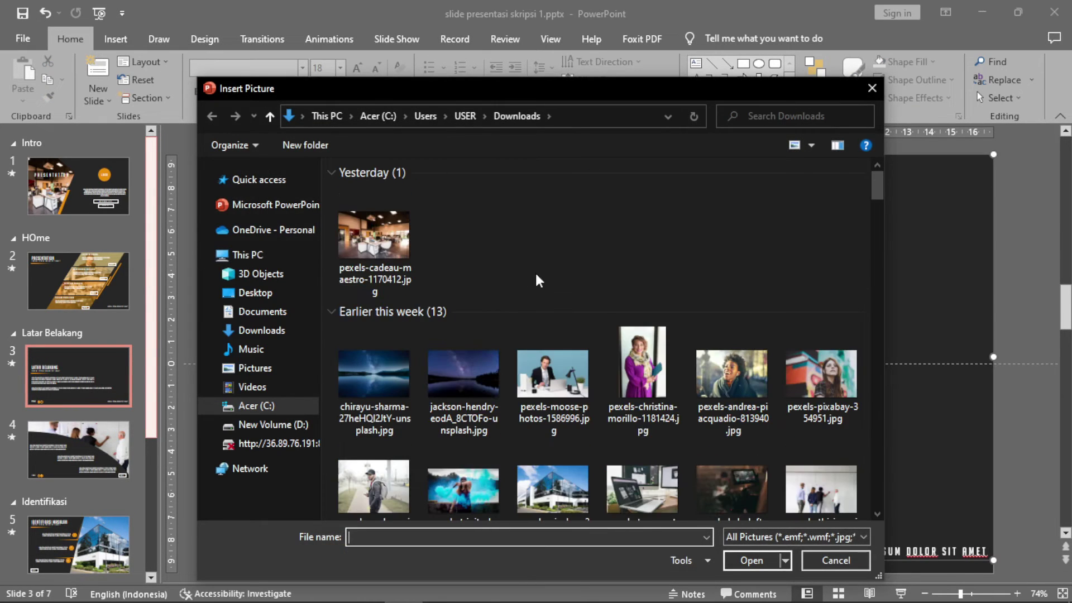
pyautogui.click(568, 380)
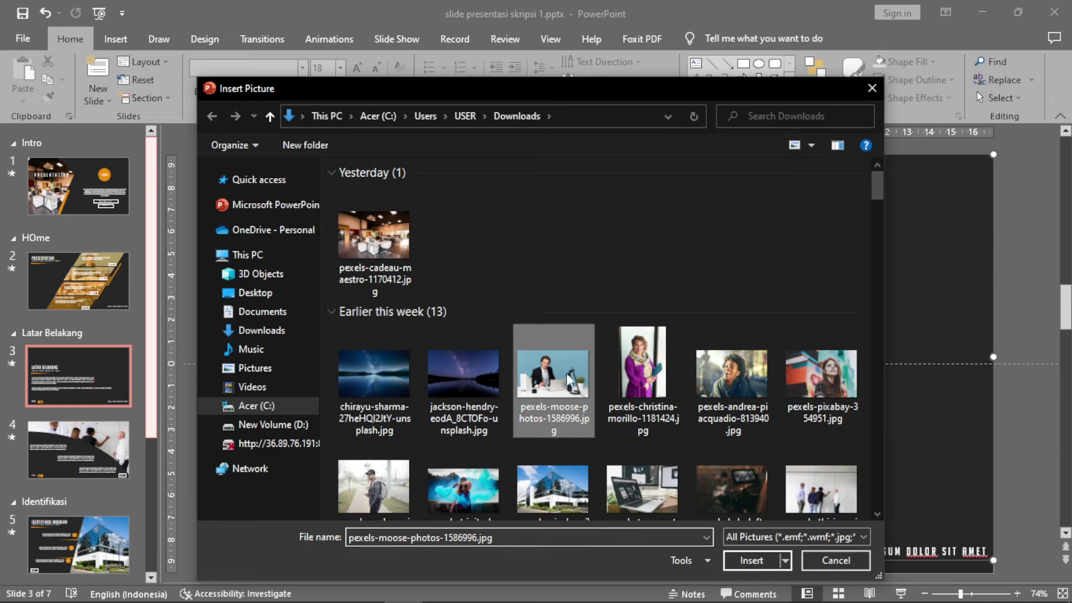
pyautogui.click(750, 561)
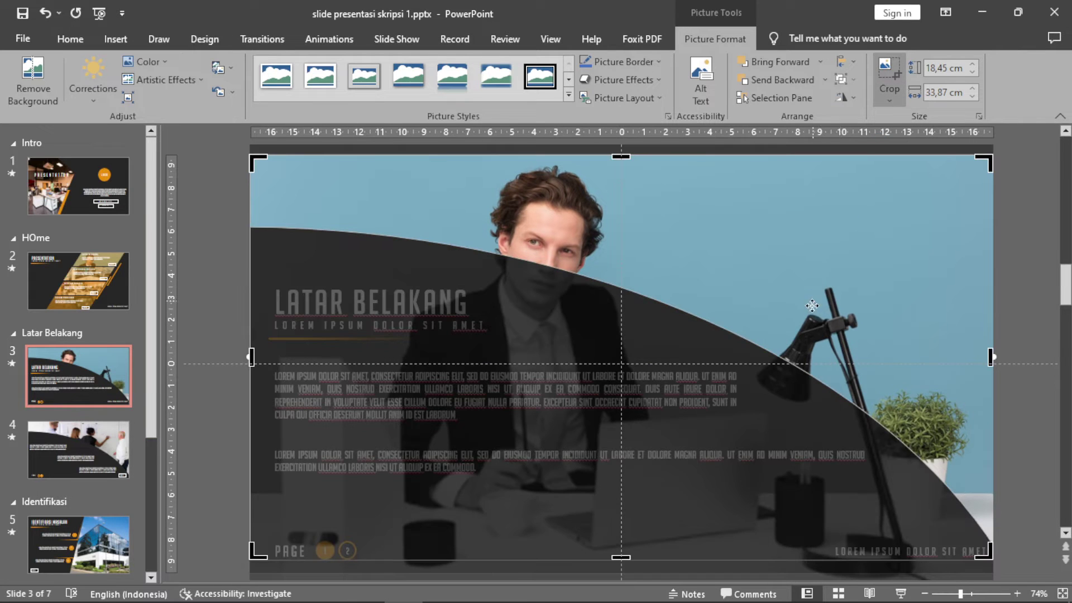
pyautogui.moveTo(832, 306); pyautogui.dragTo(831, 287)
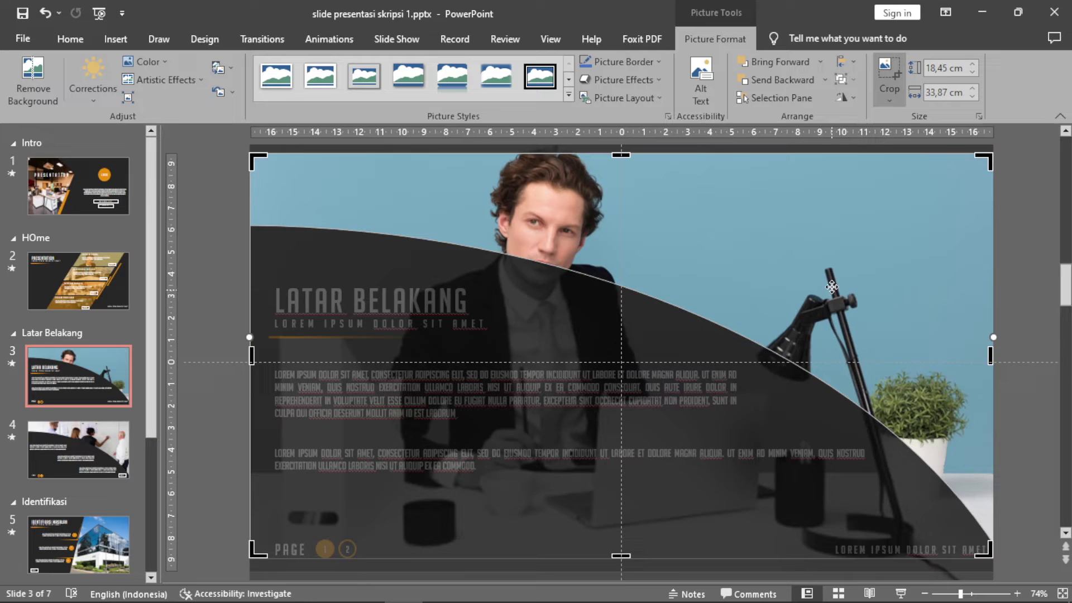
pyautogui.click(1008, 219)
pyautogui.click(98, 299)
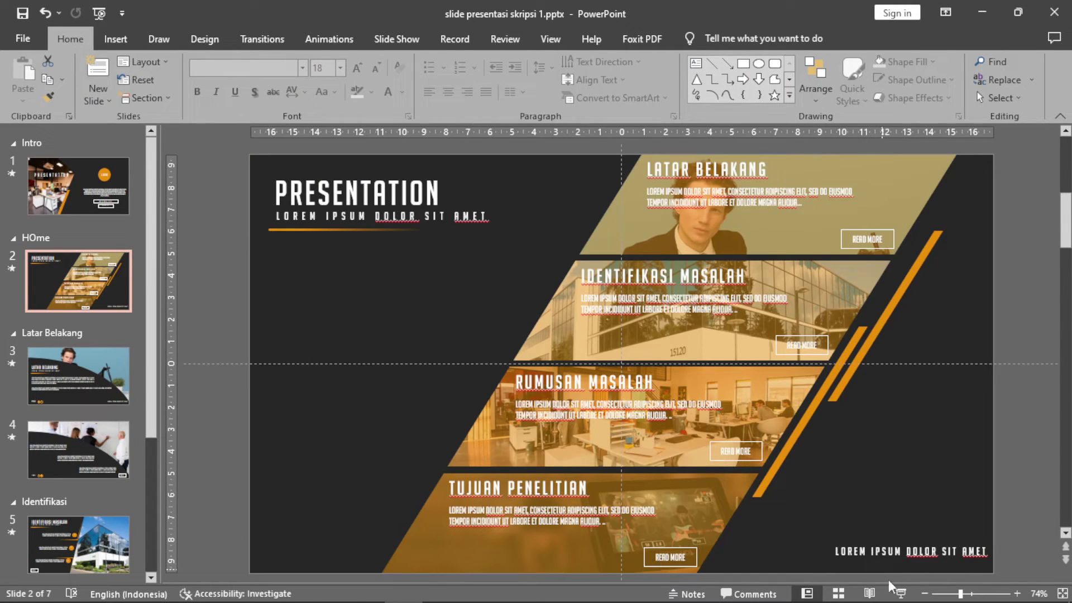
pyautogui.click(901, 594)
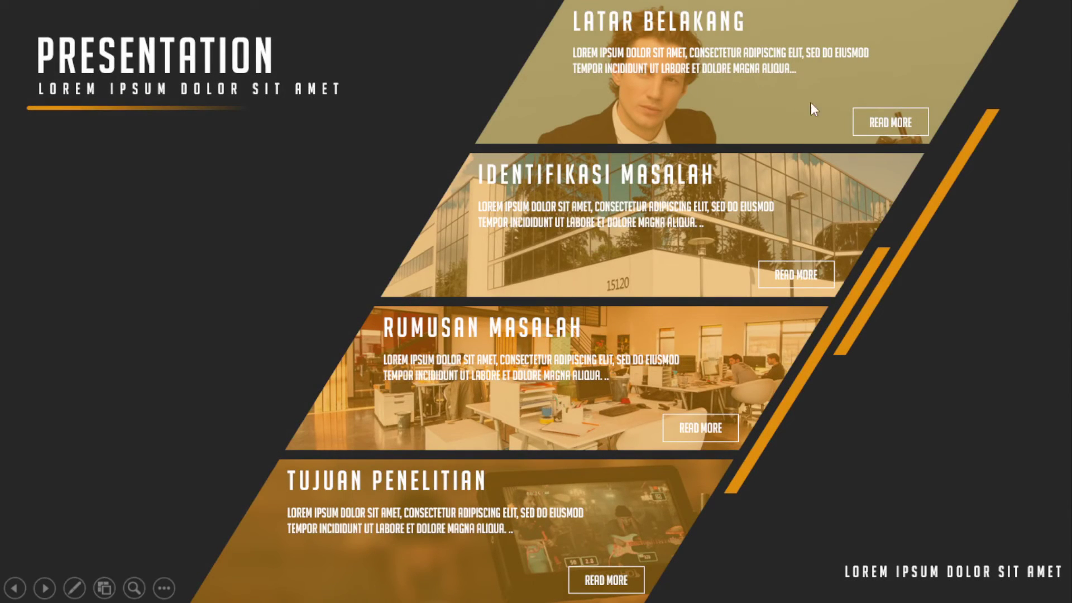
pyautogui.click(892, 121)
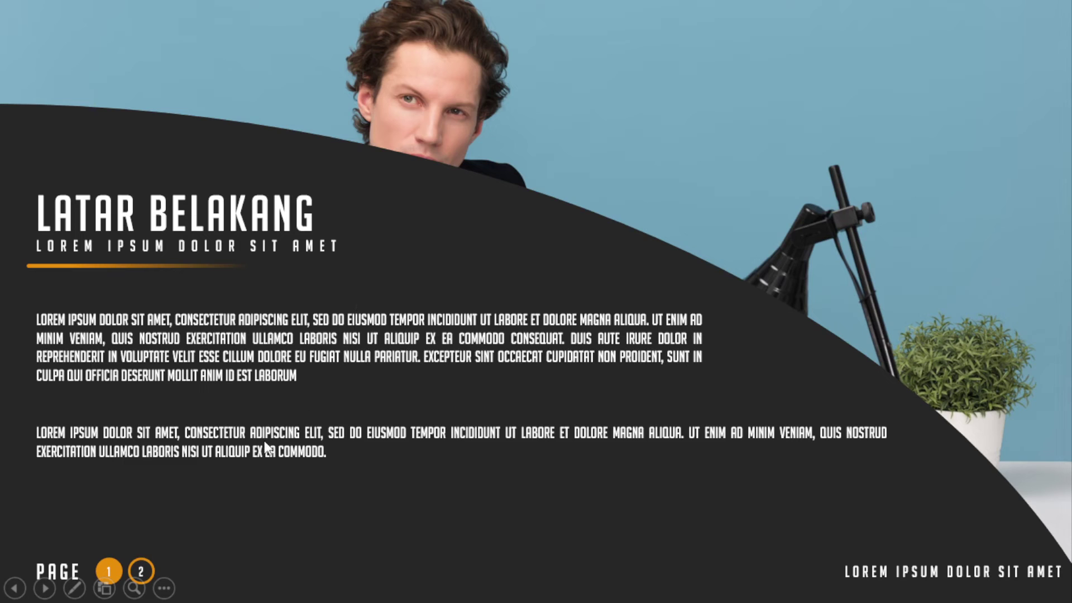
pyautogui.press('Escape')
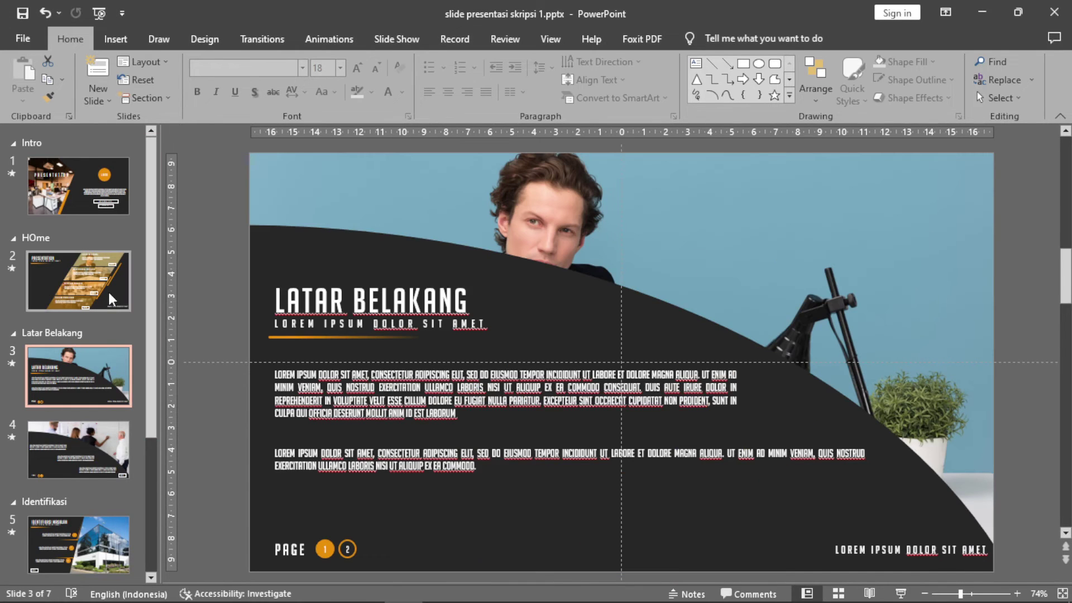
pyautogui.click(111, 299)
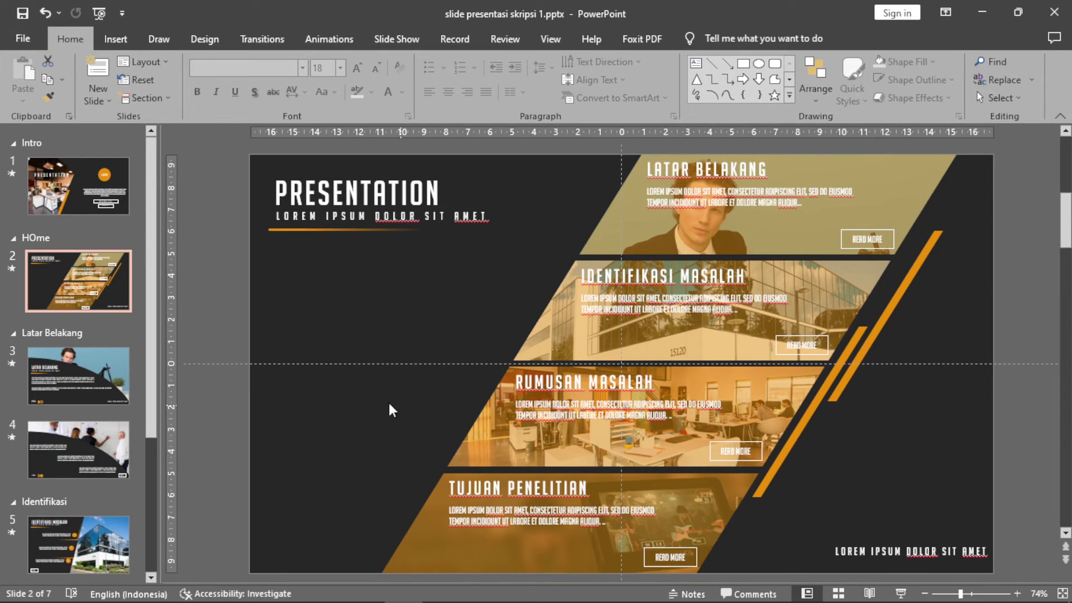
# Step: View the Identifikasi Masalah, Rumusan Masalah and Tujuan Penelitian slides, then return to slide 1
pyautogui.scroll(-1, 95, 426)
pyautogui.scroll(-1, 95, 426)
pyautogui.scroll(-1, 95, 425)
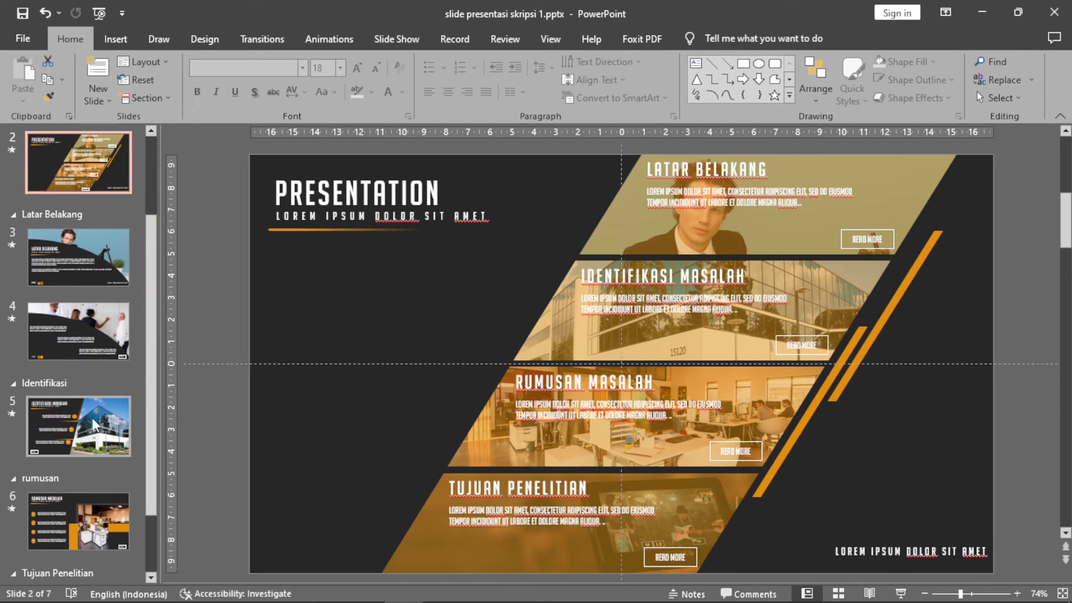
pyautogui.click(94, 426)
pyautogui.moveTo(154, 349); pyautogui.dragTo(155, 419)
pyautogui.click(103, 441)
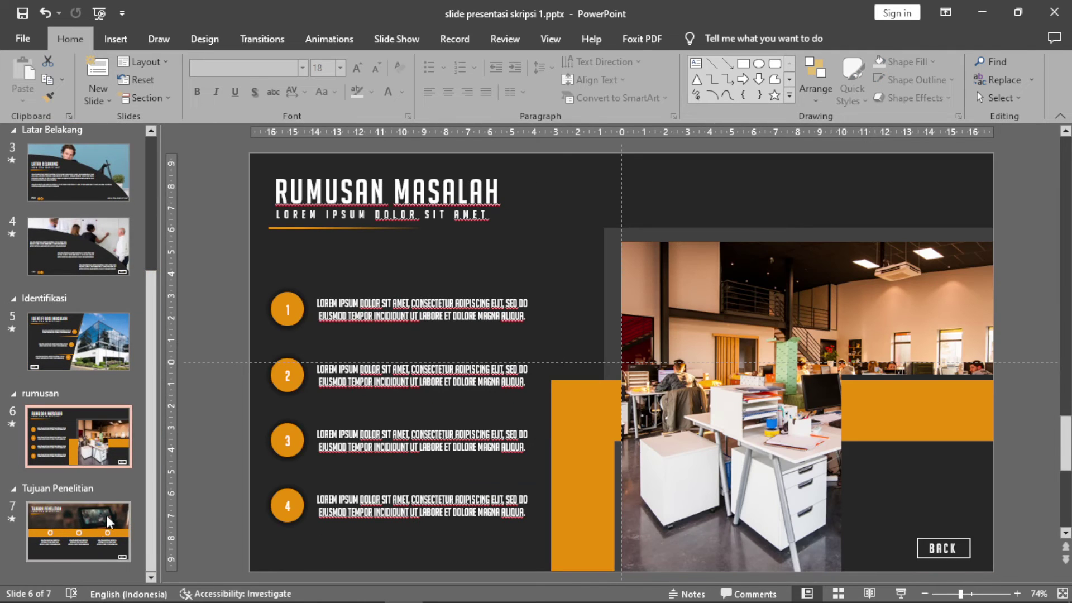
pyautogui.click(108, 523)
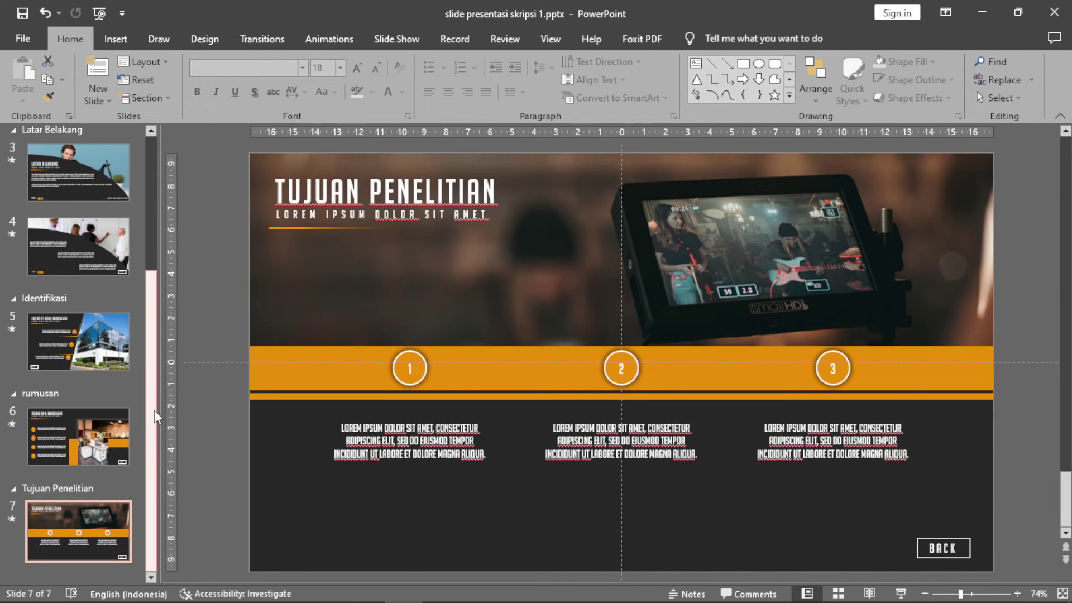
pyautogui.moveTo(154, 416); pyautogui.dragTo(173, 282)
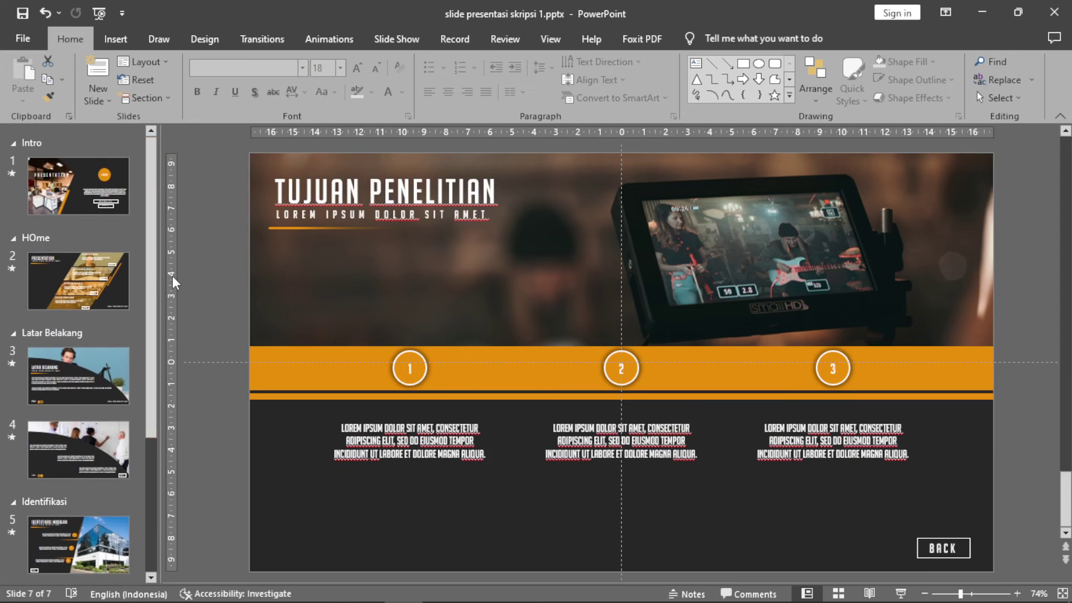
pyautogui.click(104, 182)
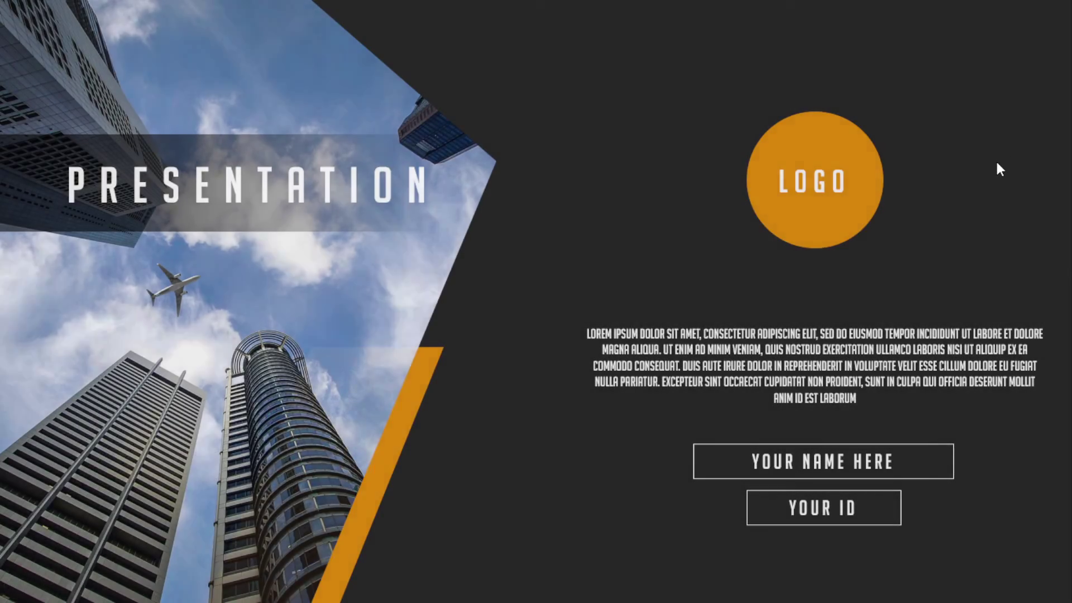
# Step: In the slide show, test the Latar Belakang and Identifikasi Masalah links and their returns to the overview
pyautogui.click(997, 161)
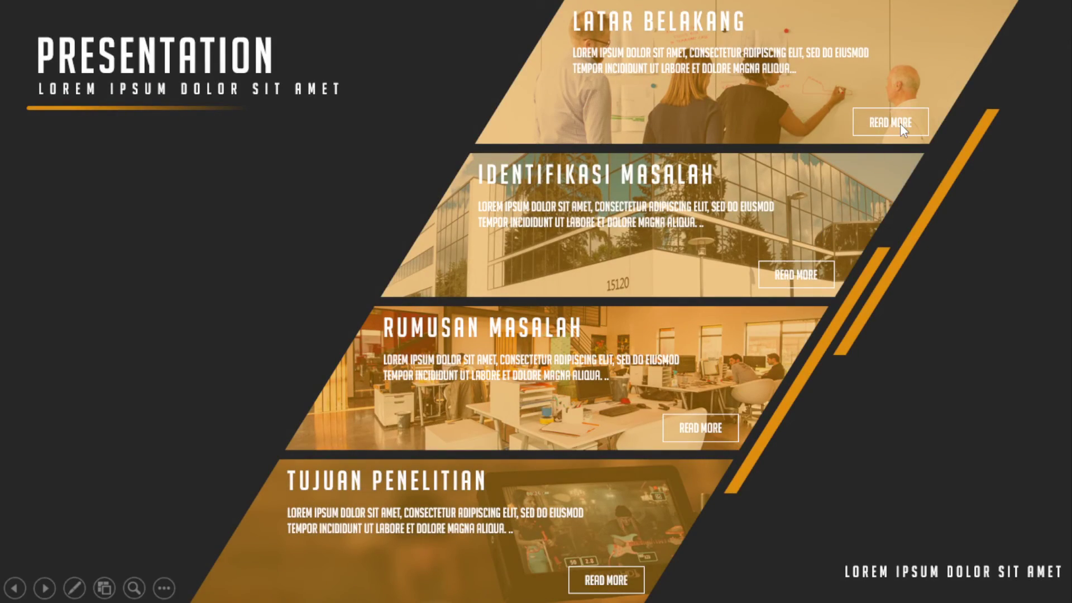
pyautogui.click(900, 123)
pyautogui.click(142, 569)
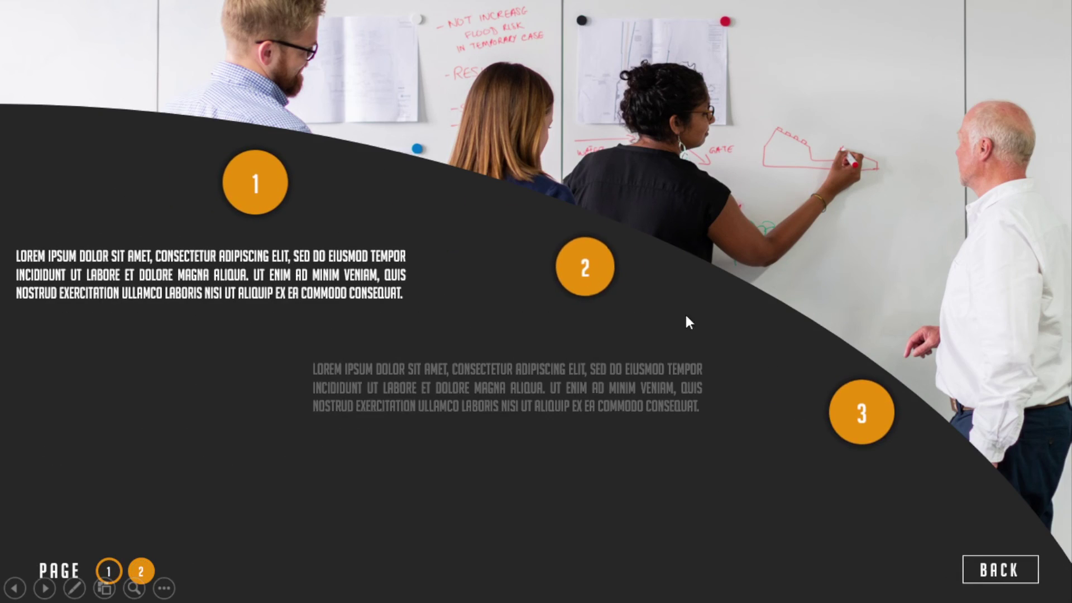
pyautogui.click(999, 569)
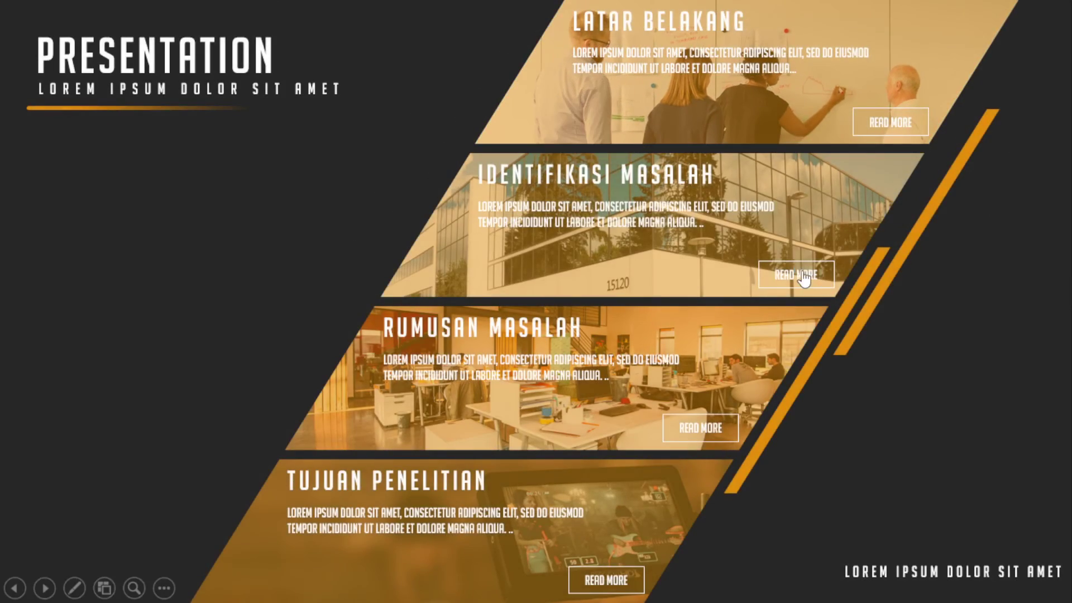
pyautogui.click(797, 274)
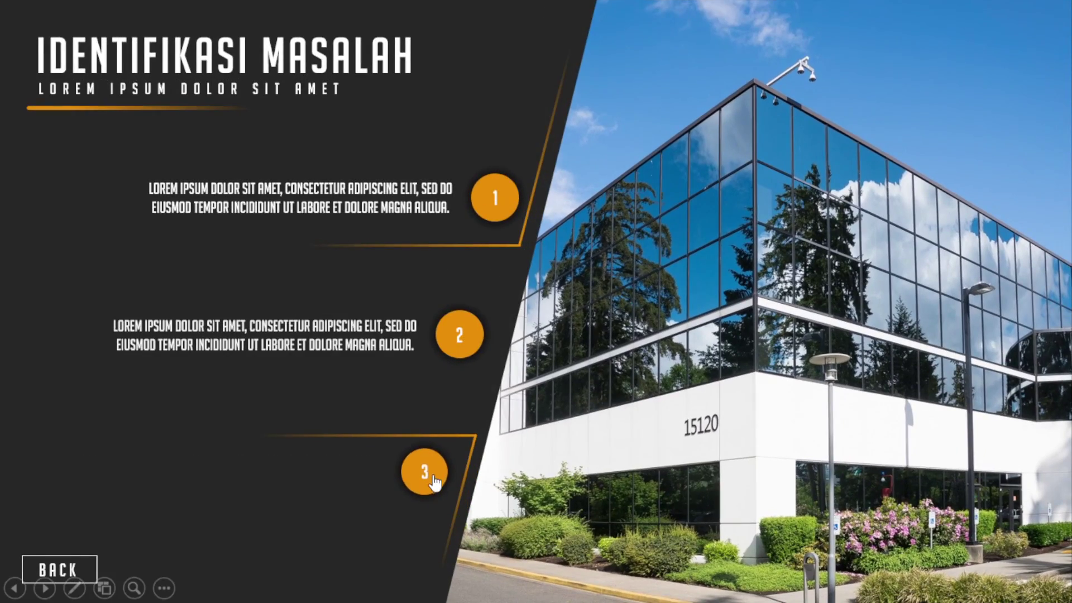
pyautogui.click(201, 519)
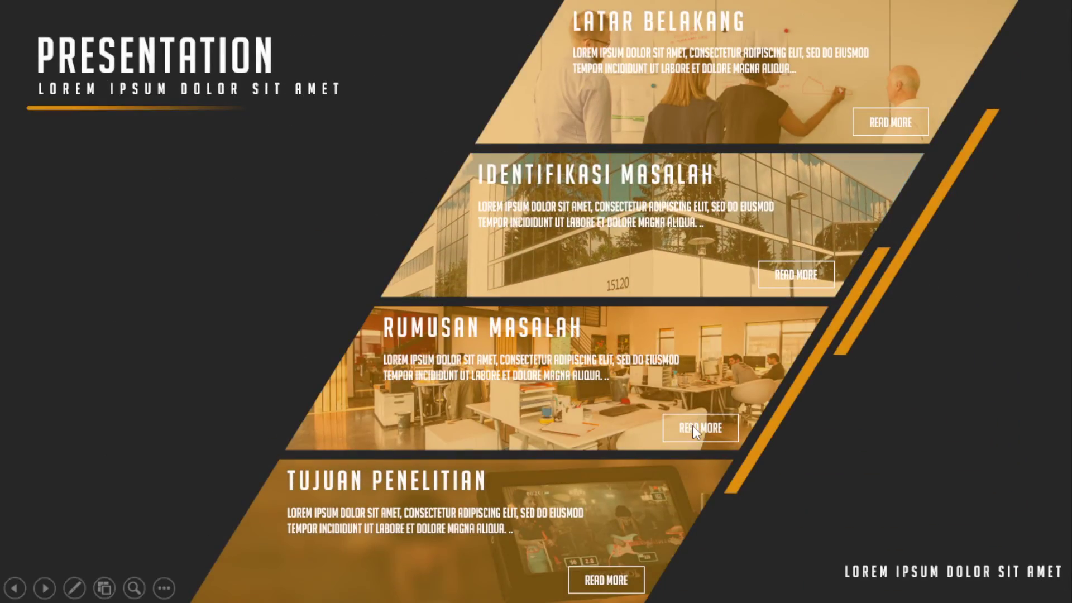
# Step: Test the Rumusan Masalah and Tujuan Penelitian section links and their BACK returns to the overview
pyautogui.click(683, 429)
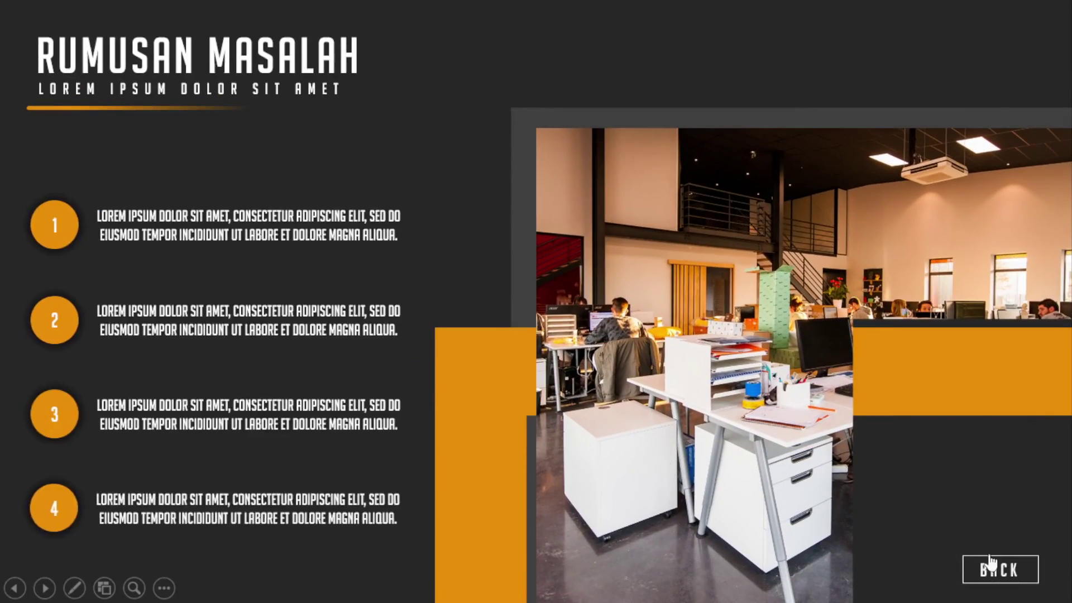
pyautogui.click(989, 569)
pyautogui.press('7')
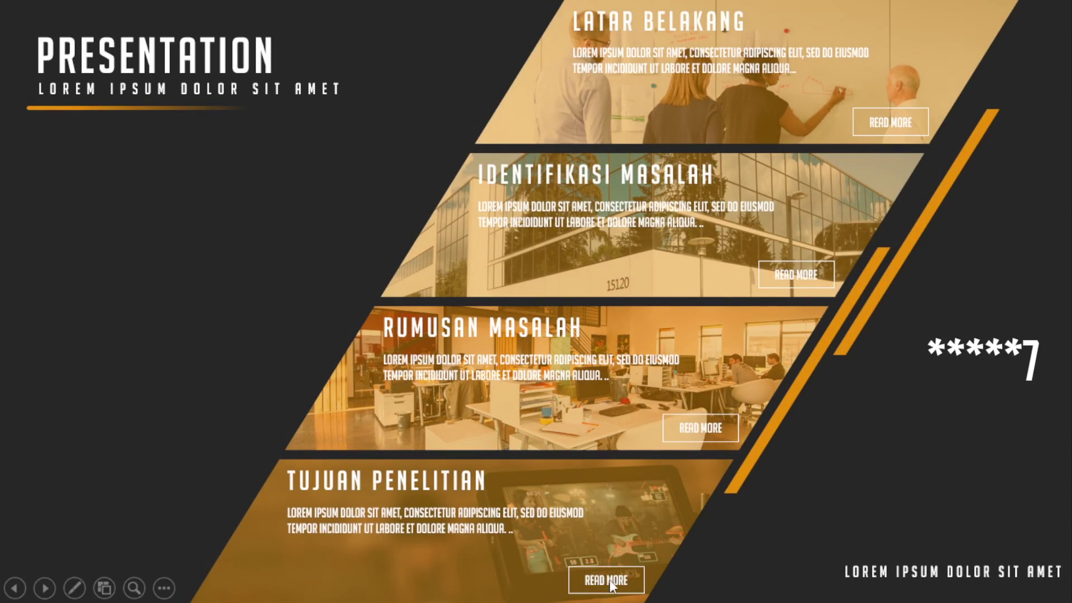
pyautogui.press('Return')
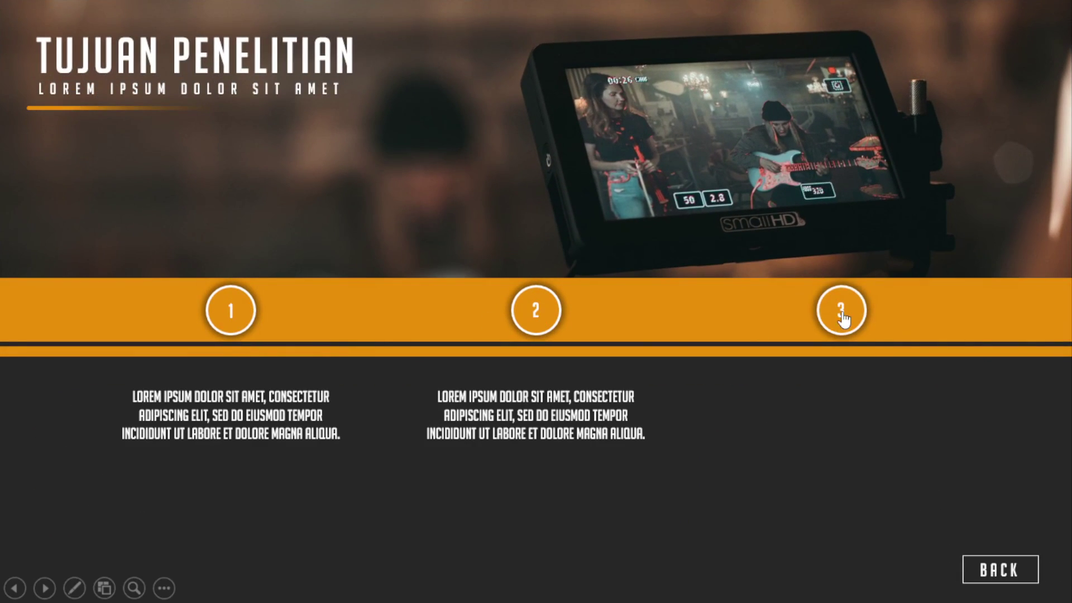
pyautogui.click(998, 570)
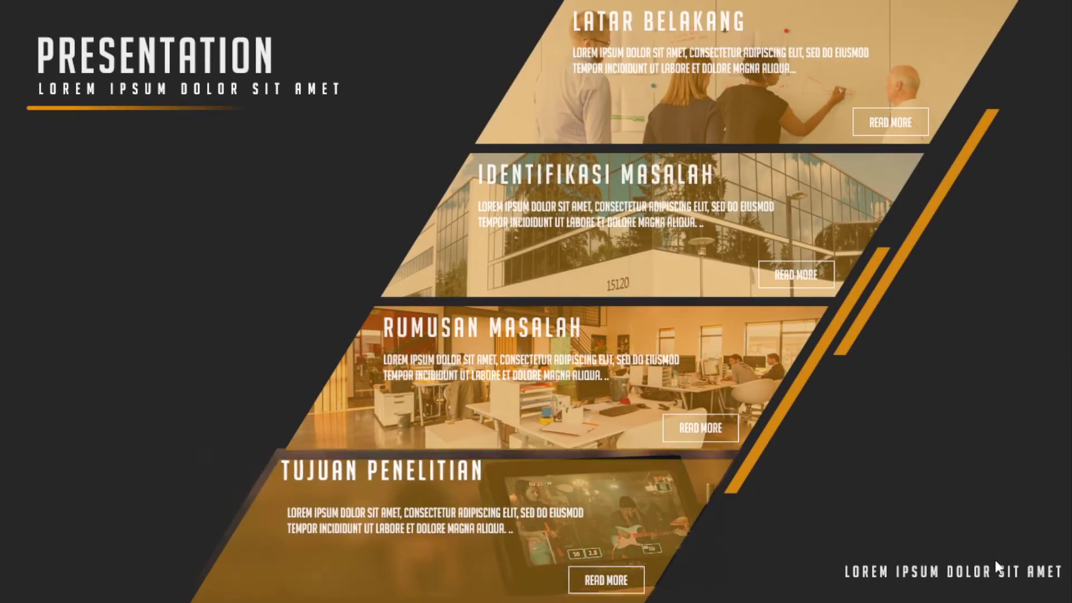